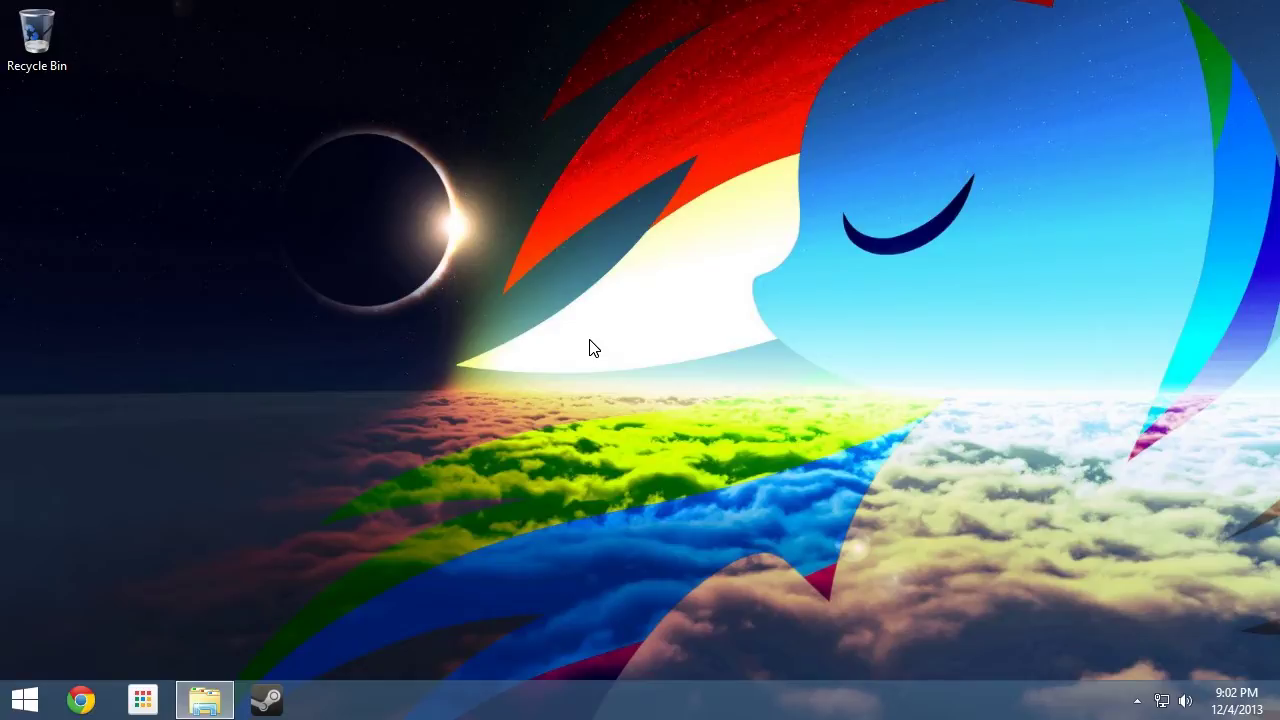
Open the Downloads folder window and a second file window, and place the second one on the other half of the screen.
left_click(205, 700)
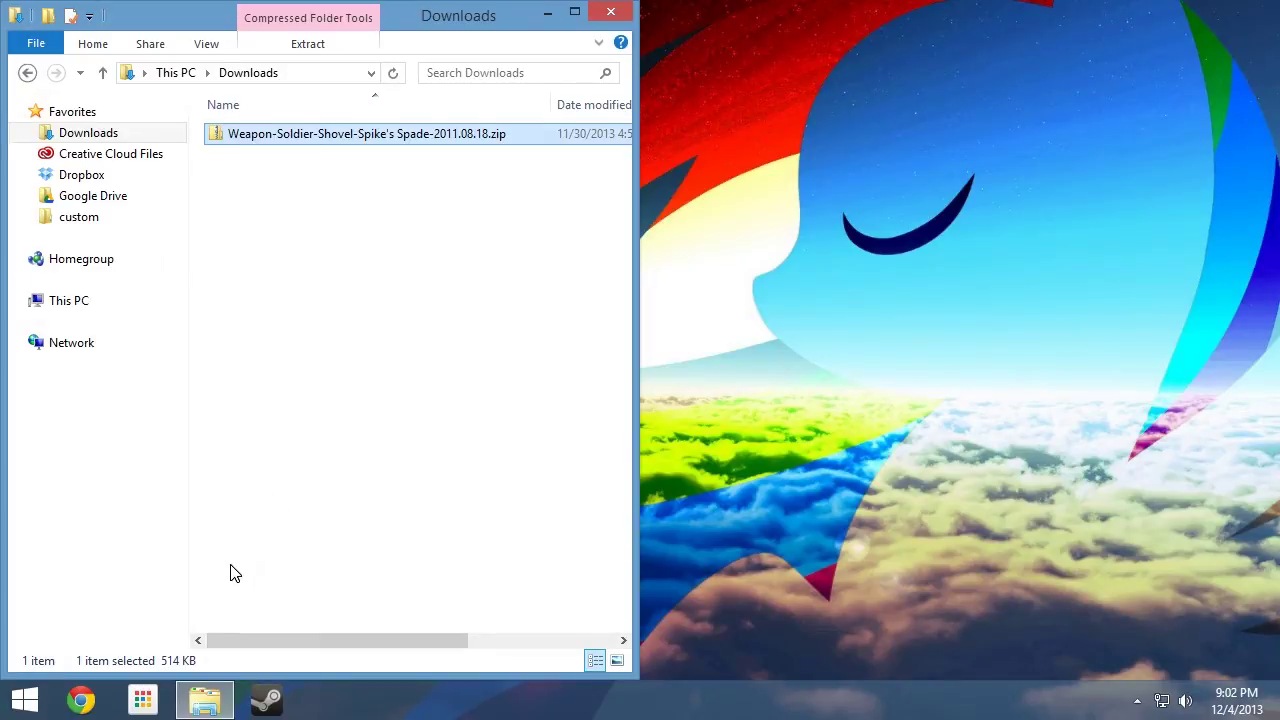
right_click(205, 700)
left_click(219, 612)
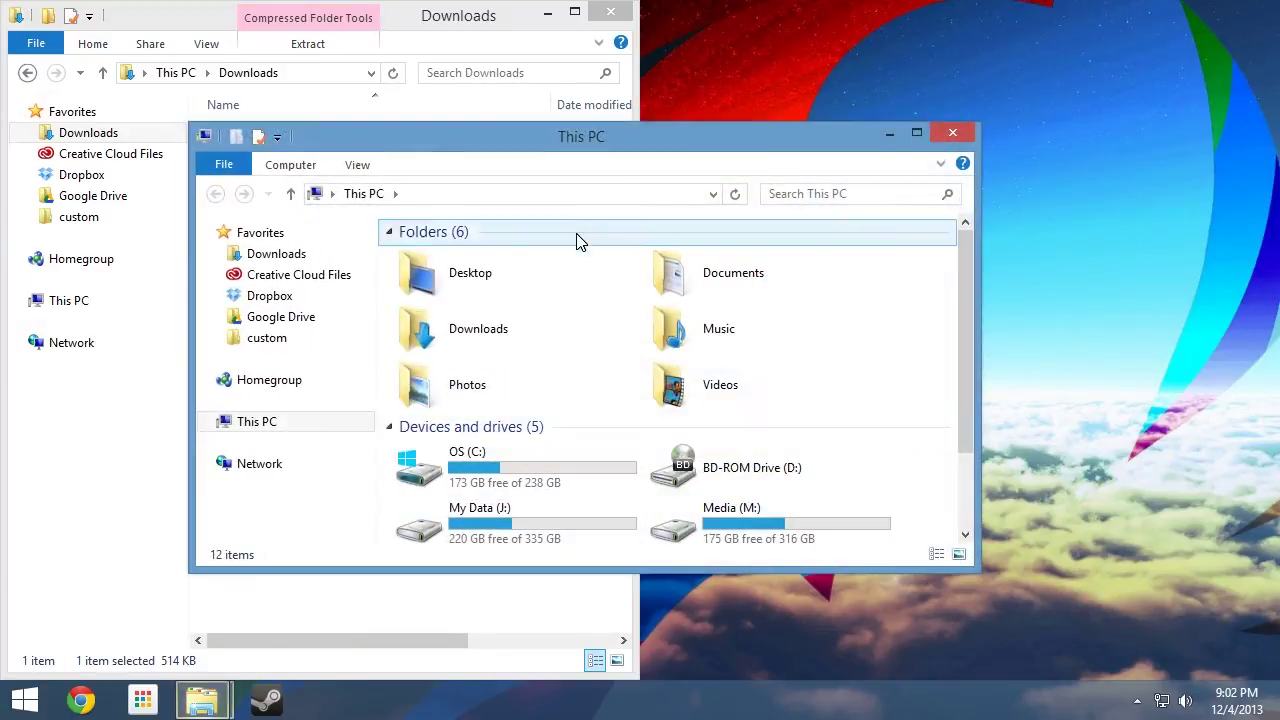
left_click_drag(577, 137, 1263, 16)
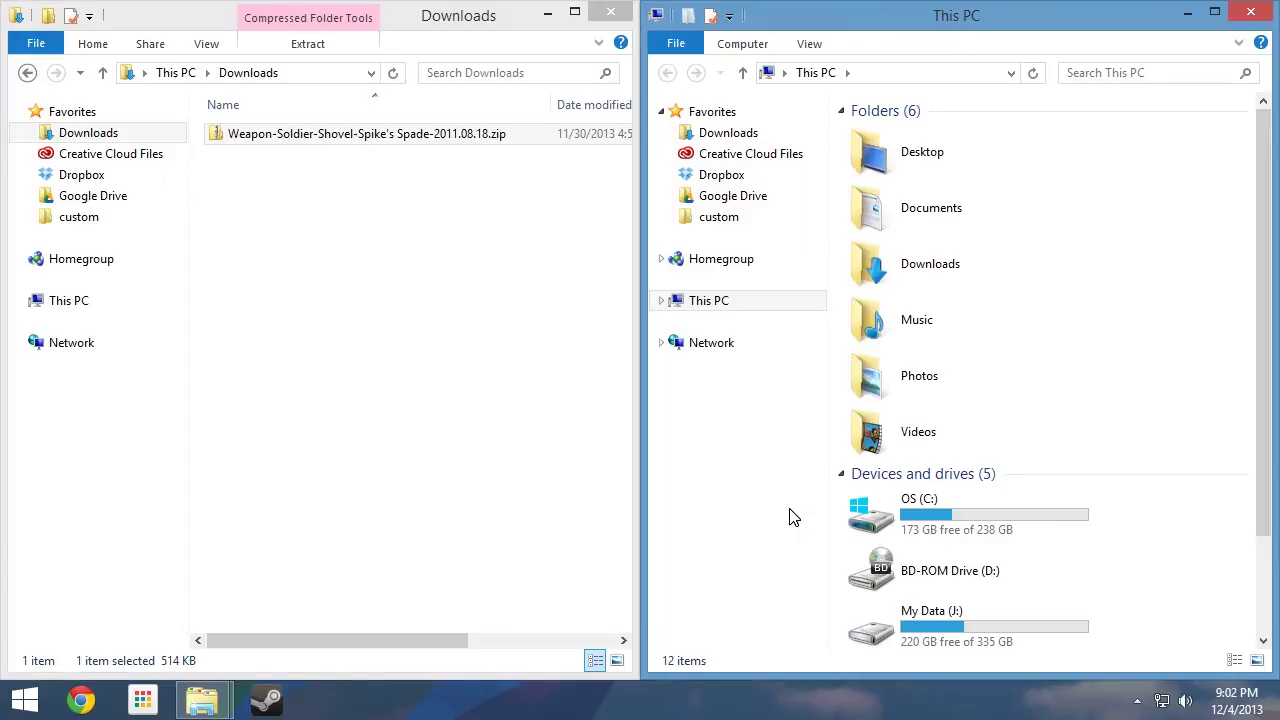
Open C:\Program Files (x86)\Steam\SteamApps\common\Team Fortress 2\tf\custom in the second window, and the Weapon-Soldier-Shovel-Spike's Spade-2011.08.18.zip archive in the Downloads window.
left_click(913, 520)
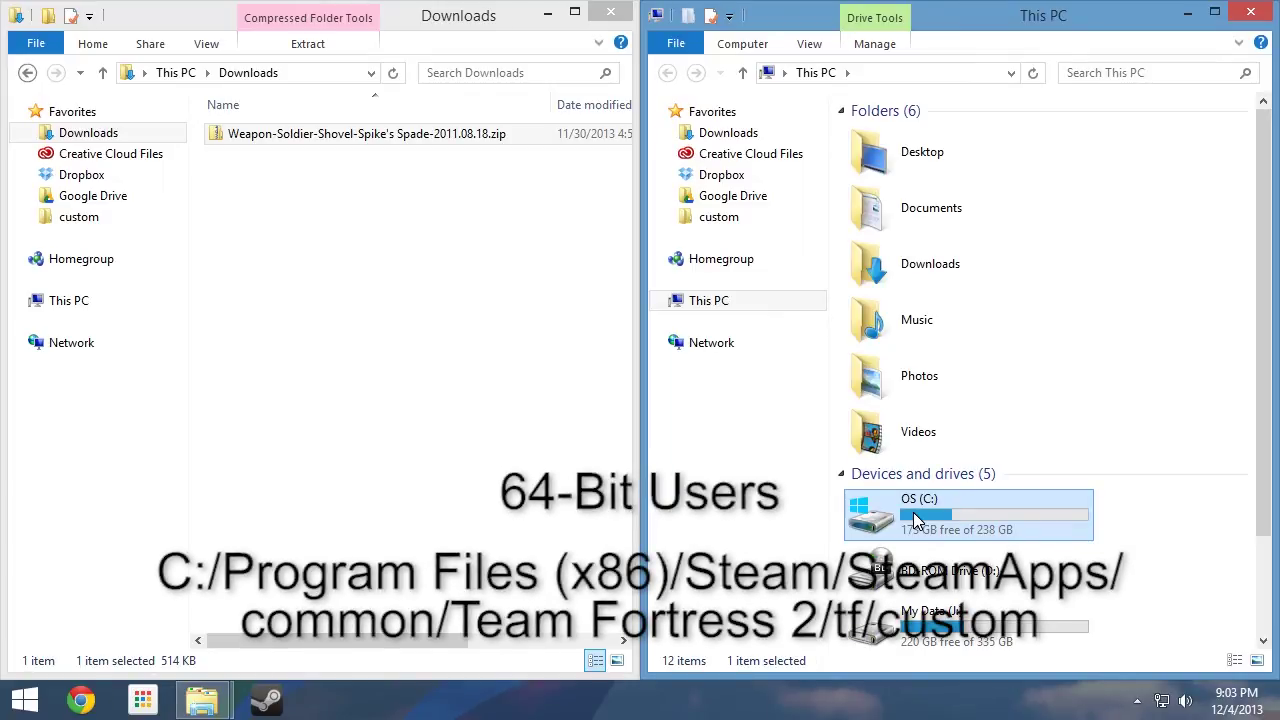
double_click(913, 520)
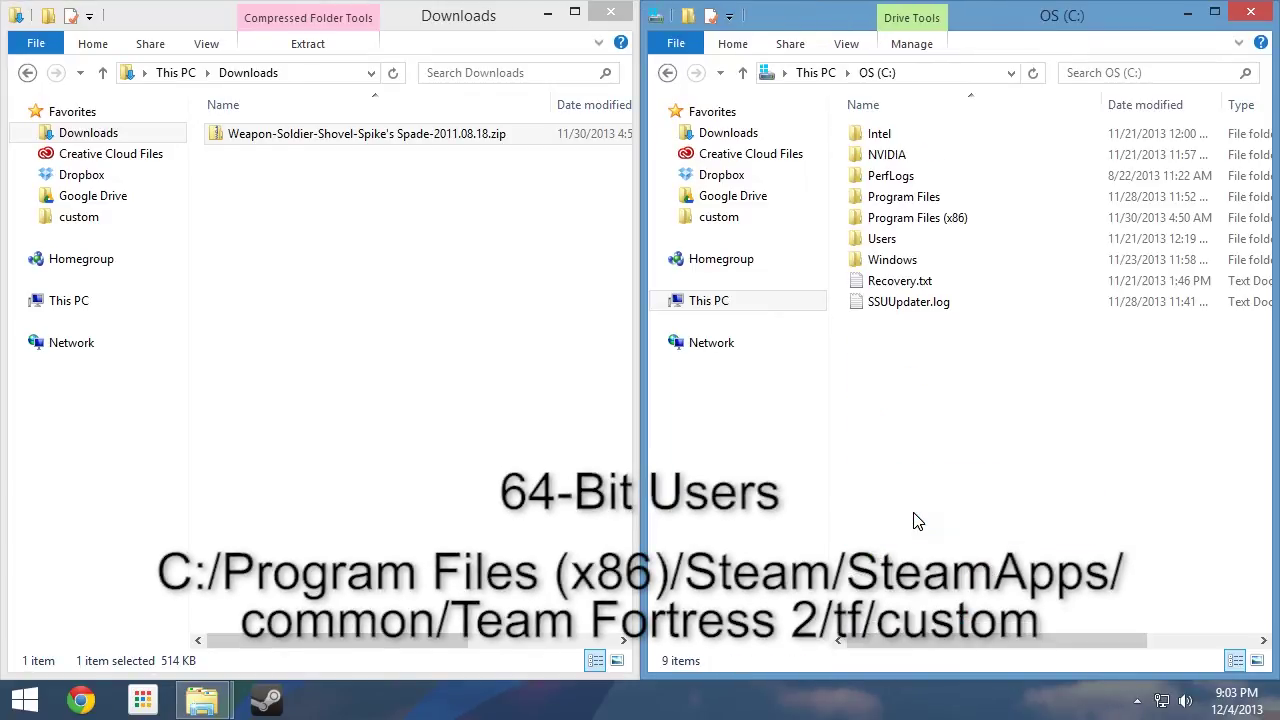
double_click(913, 220)
scroll(860, 217, "down", 6)
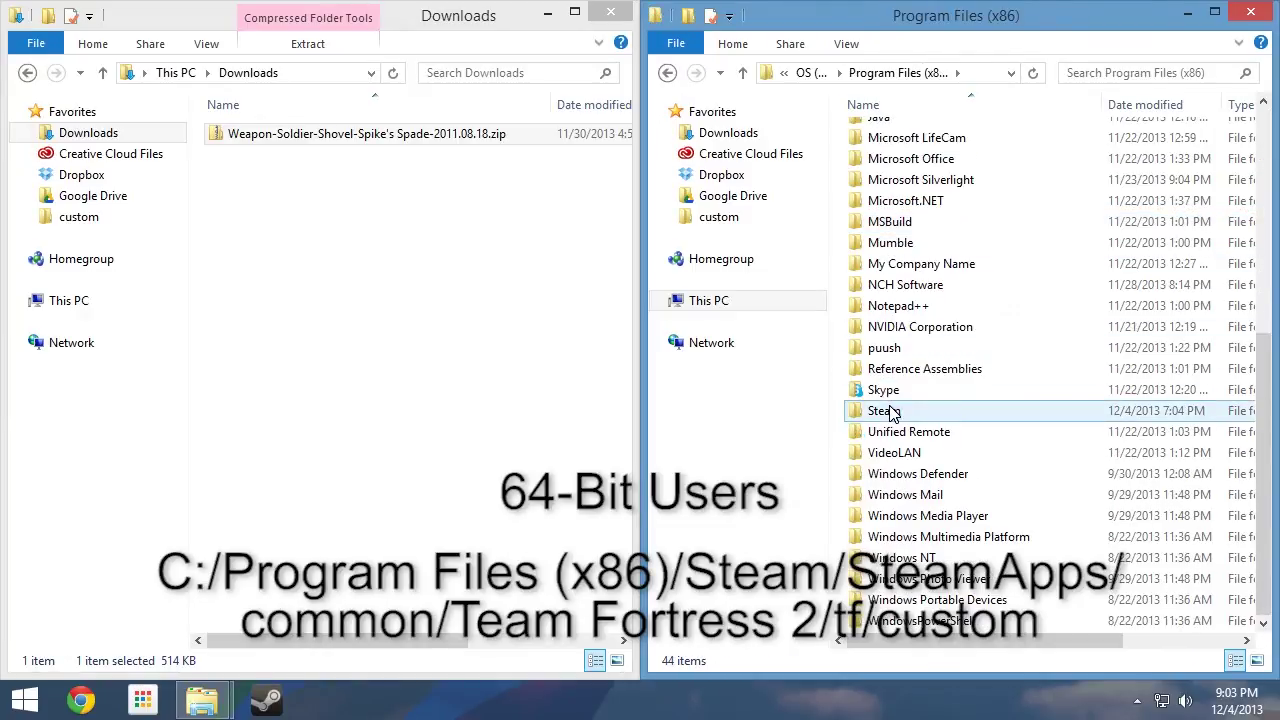
double_click(886, 411)
double_click(900, 520)
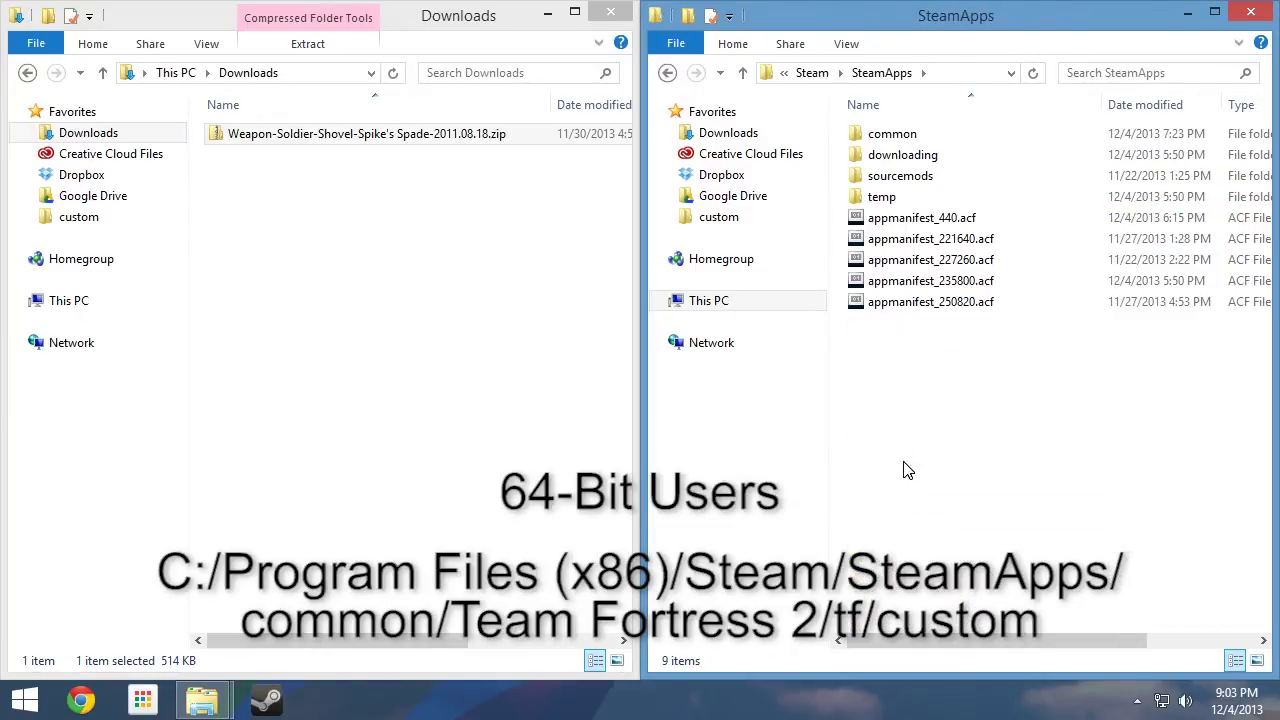
double_click(892, 136)
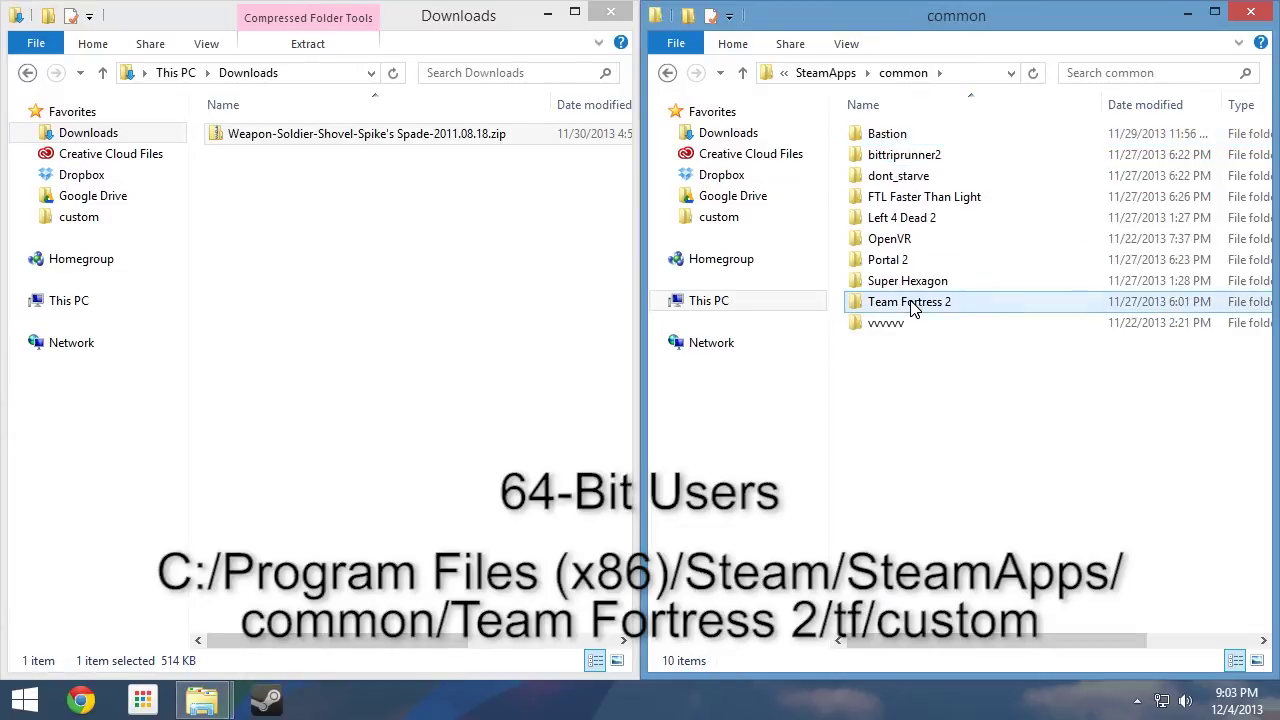
double_click(910, 302)
double_click(900, 216)
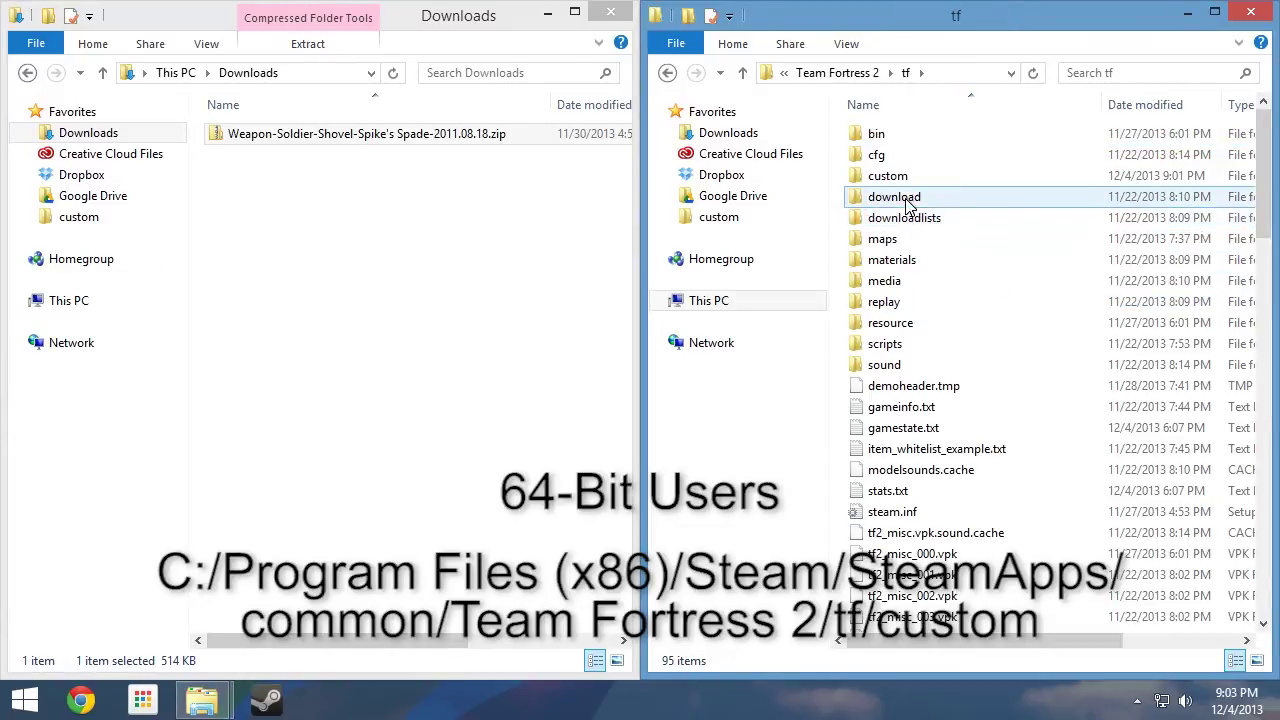
double_click(915, 177)
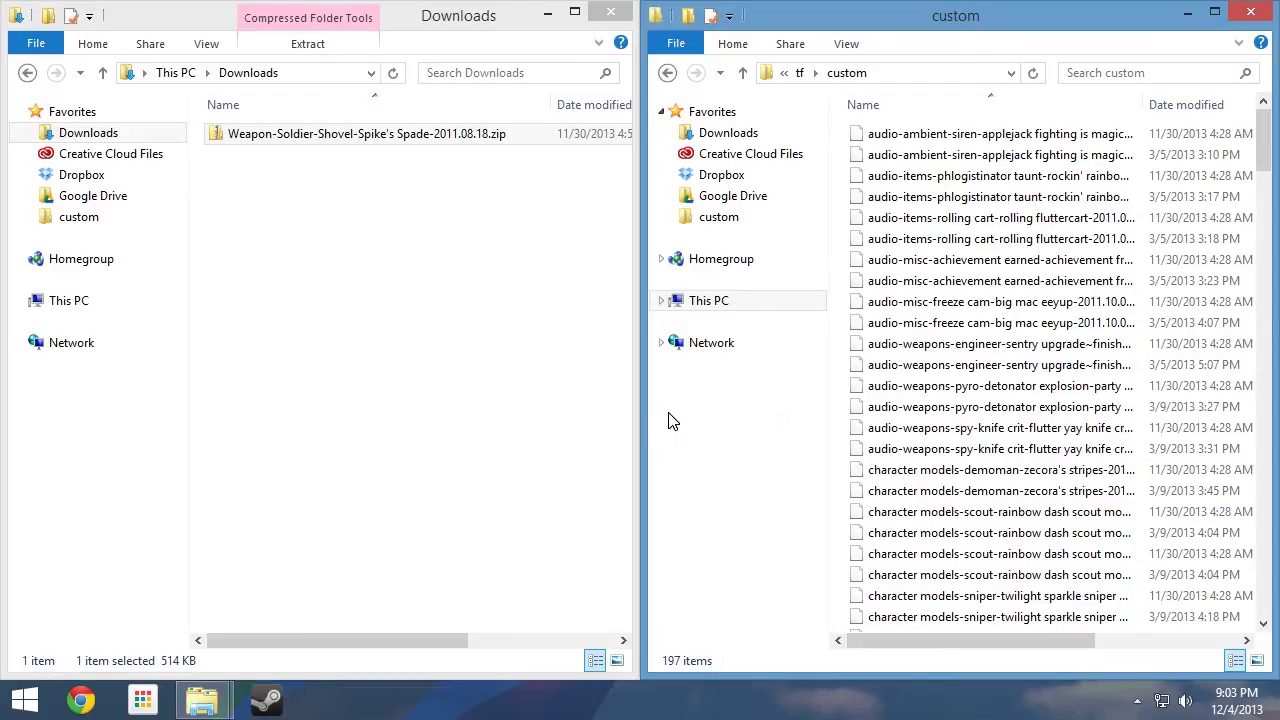
double_click(365, 143)
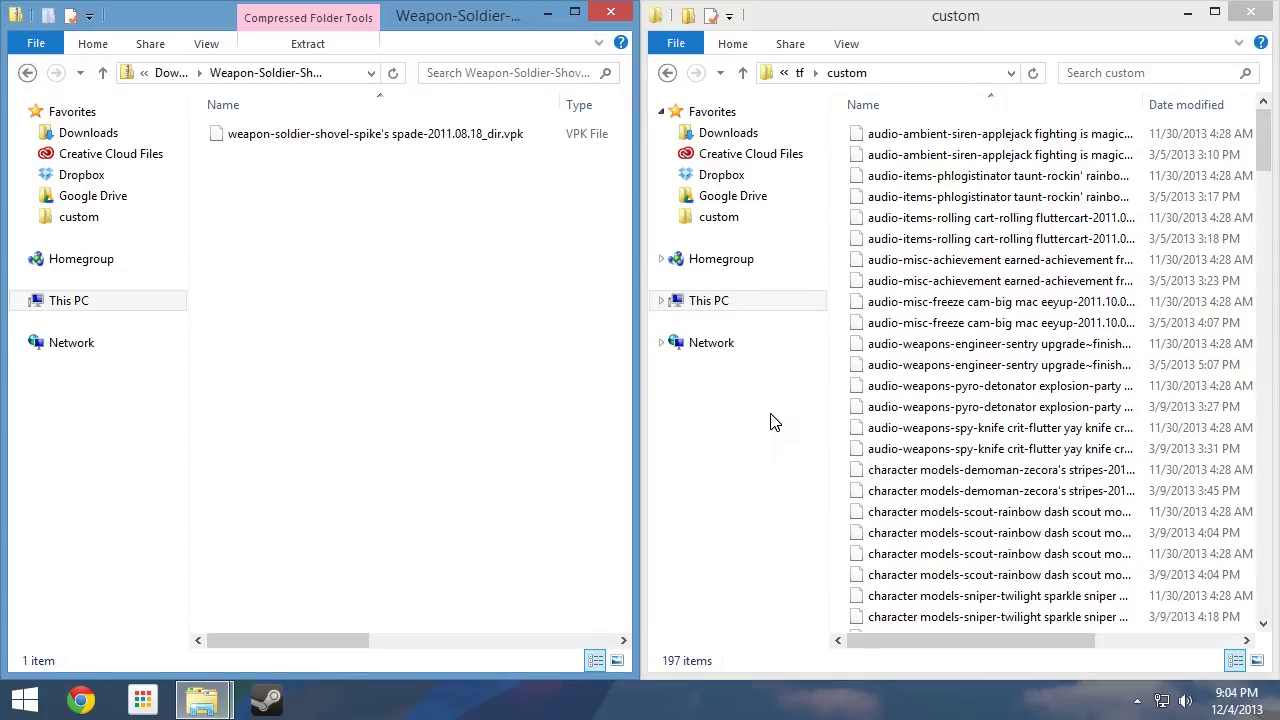
Locate the weapon-soldier-shovel-spike's spade files in the custom folder and widen the Name column.
left_click(930, 364)
scroll(952, 372, "down", 4)
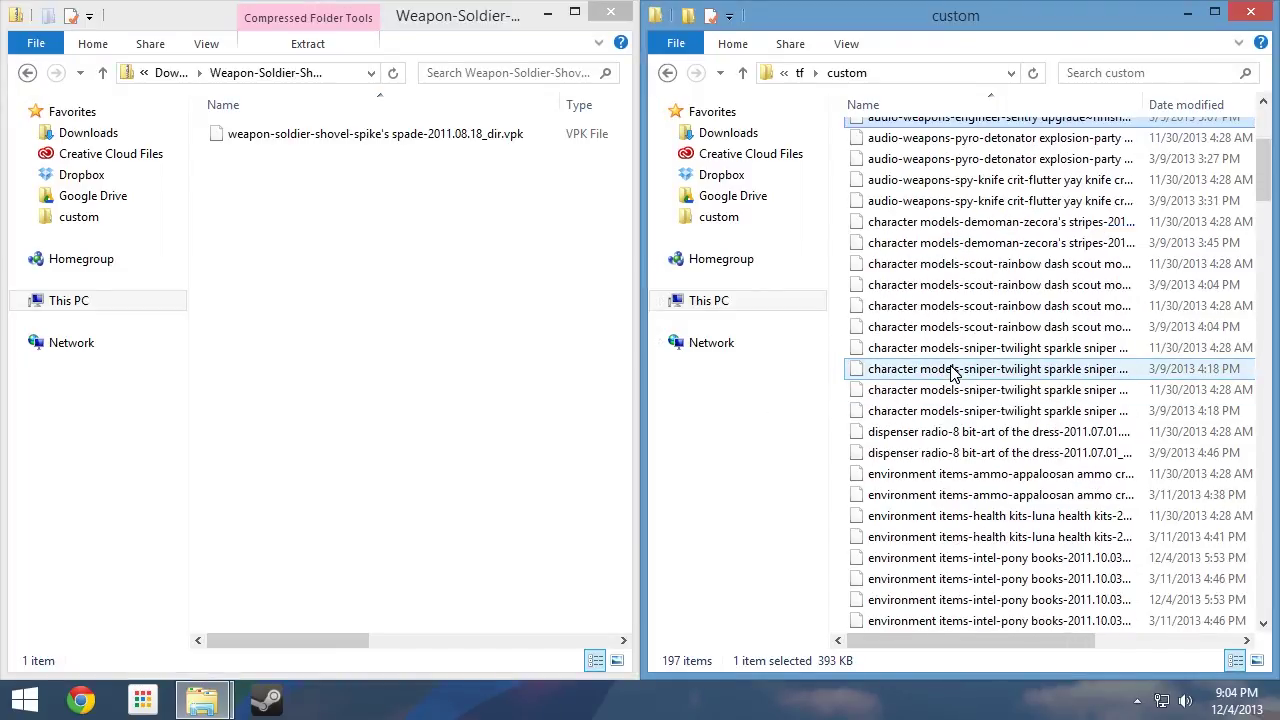
scroll(952, 372, "down", 20)
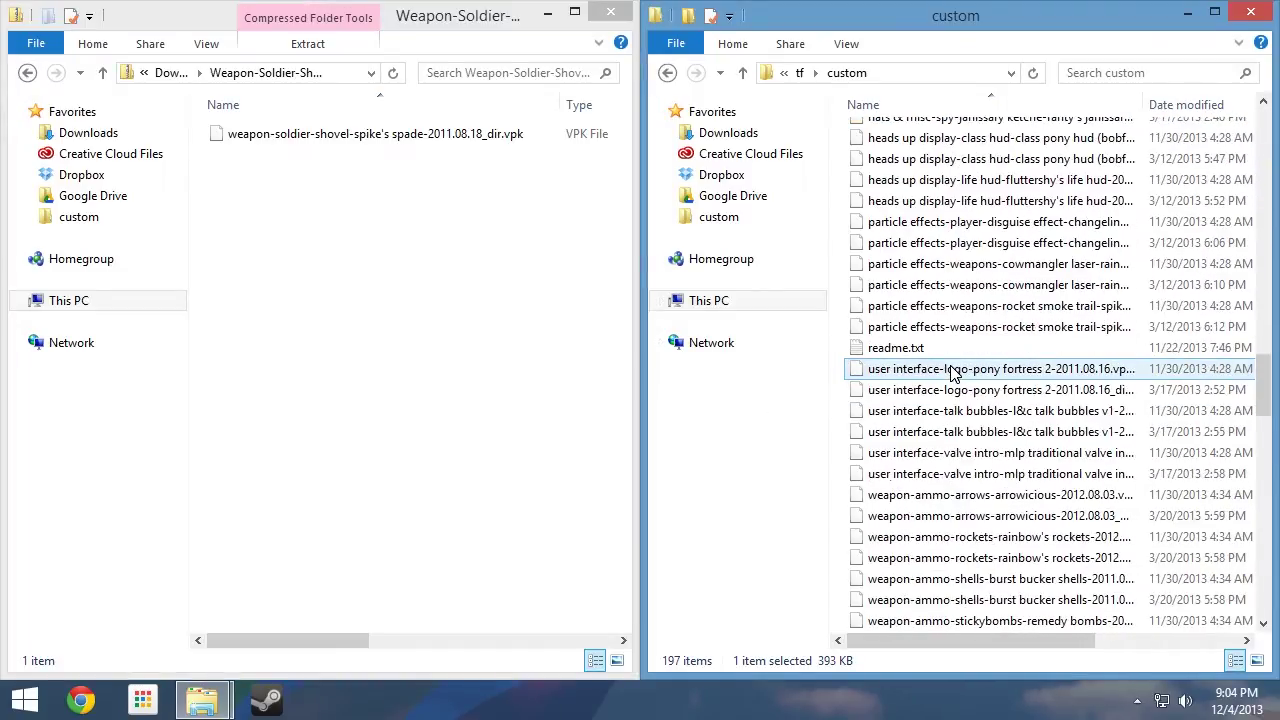
scroll(952, 372, "down", 6)
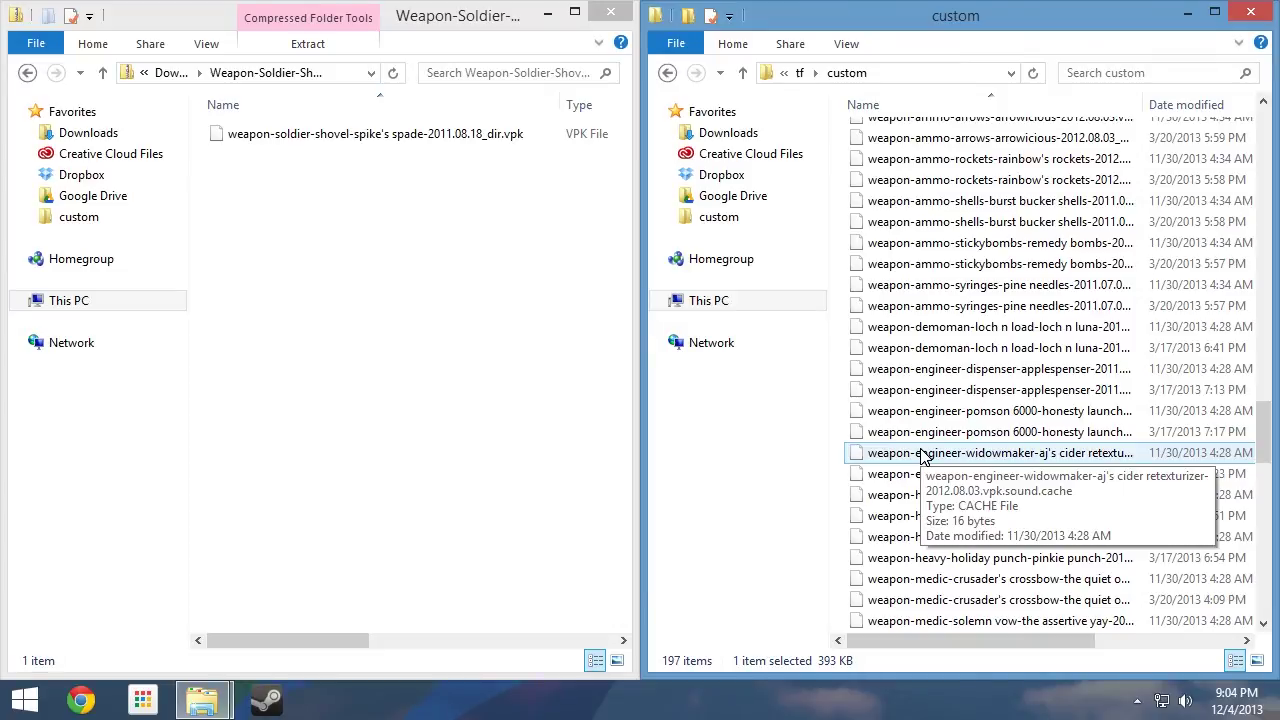
scroll(922, 455, "down", 13)
scroll(922, 455, "down", 7)
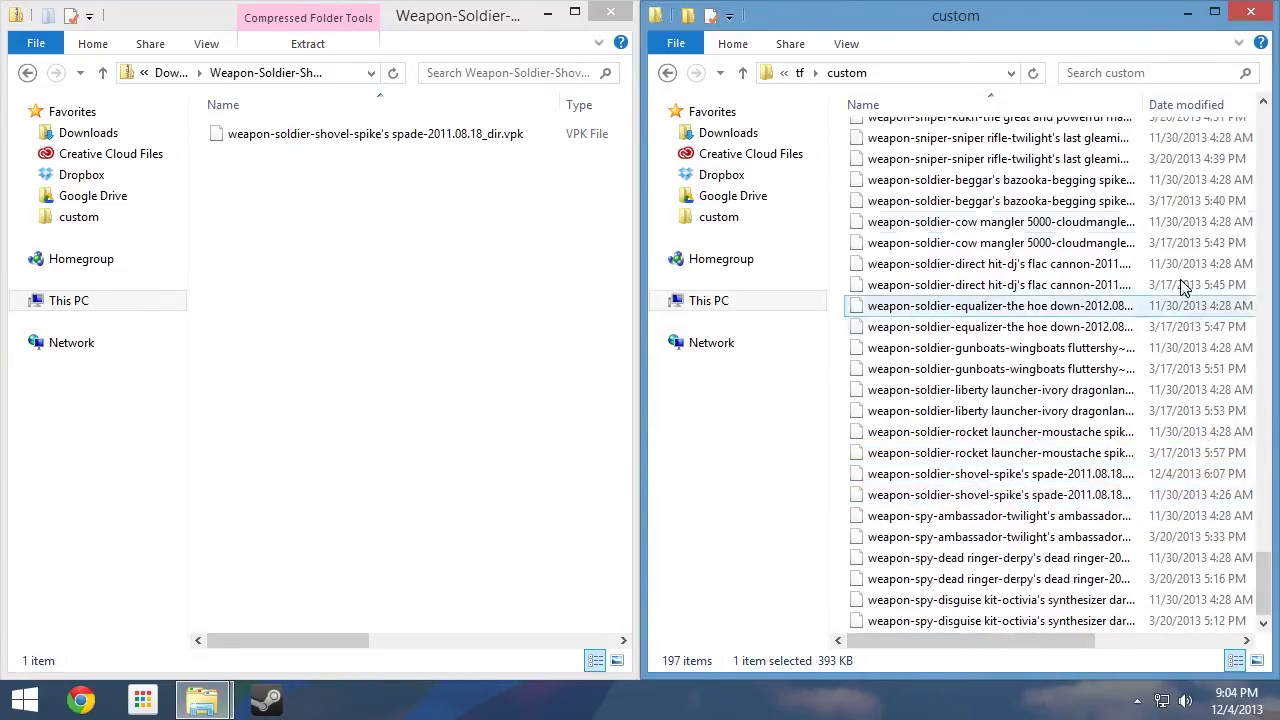
left_click_drag(1144, 104, 1256, 101)
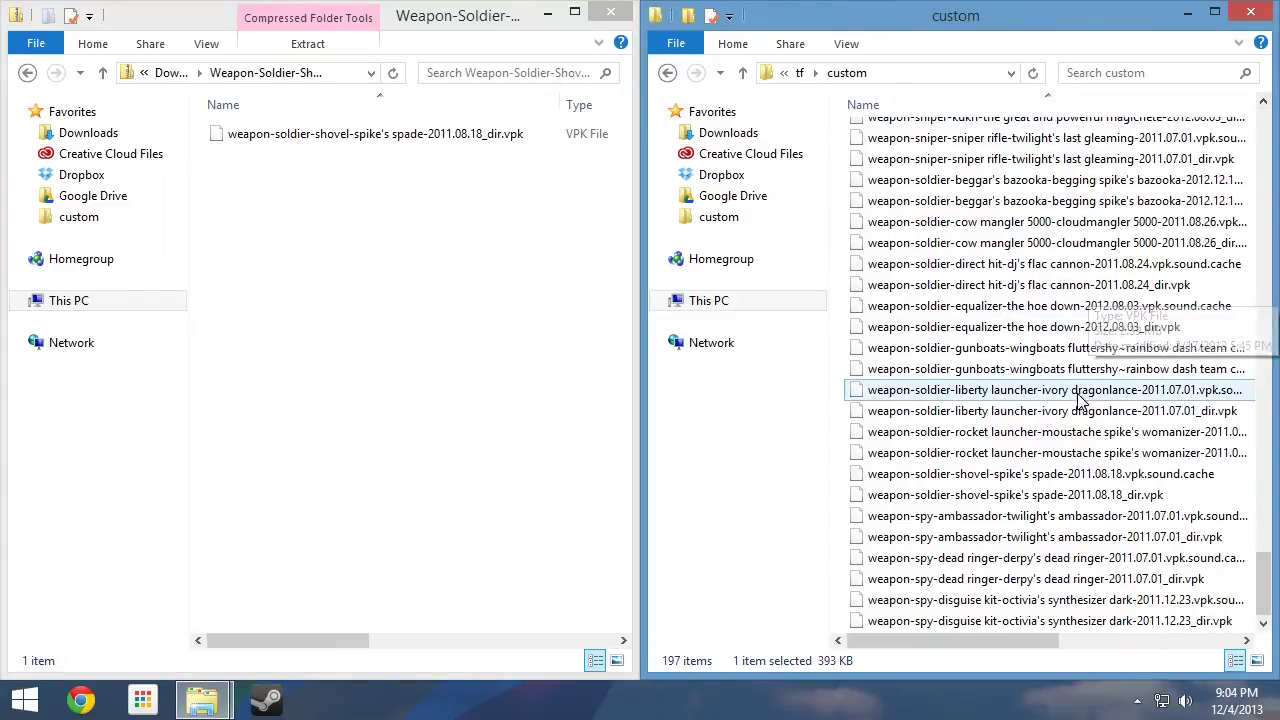
Delete weapon-soldier-shovel-spike's spade-2011.08.18.vpk.sound.cache and its matching _dir.vpk file from the custom folder.
right_click(1025, 478)
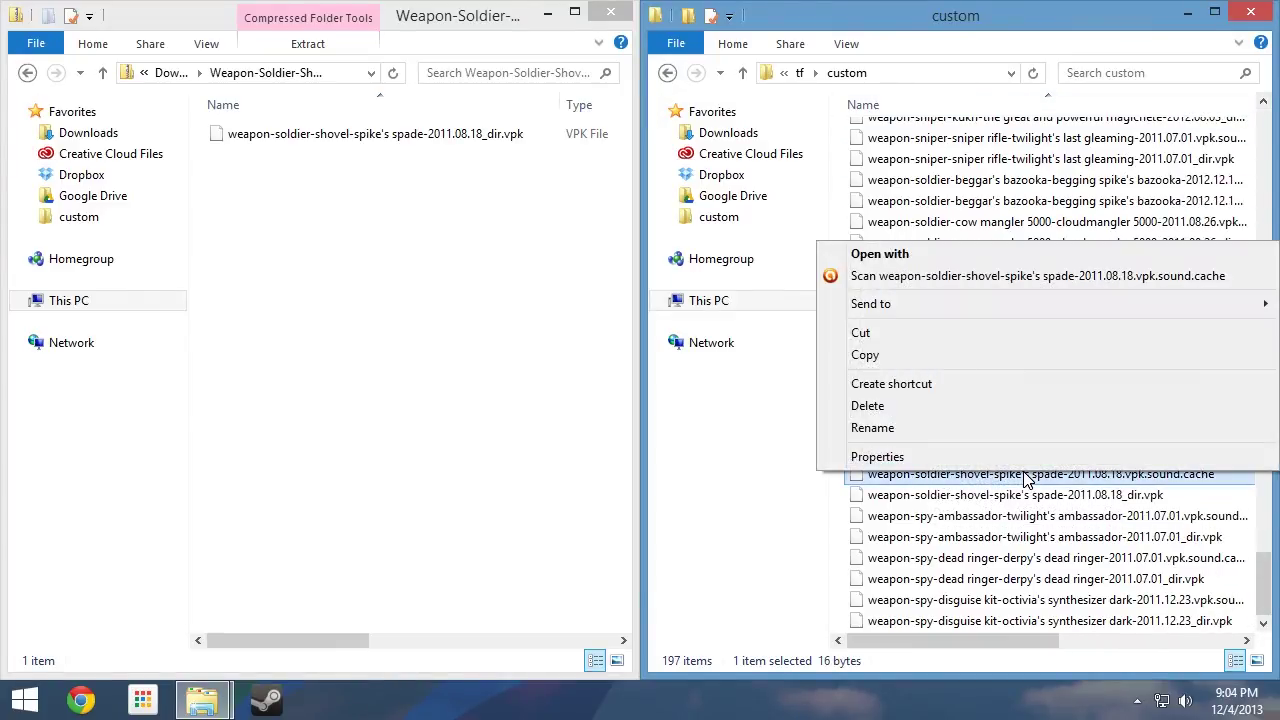
left_click(1013, 406)
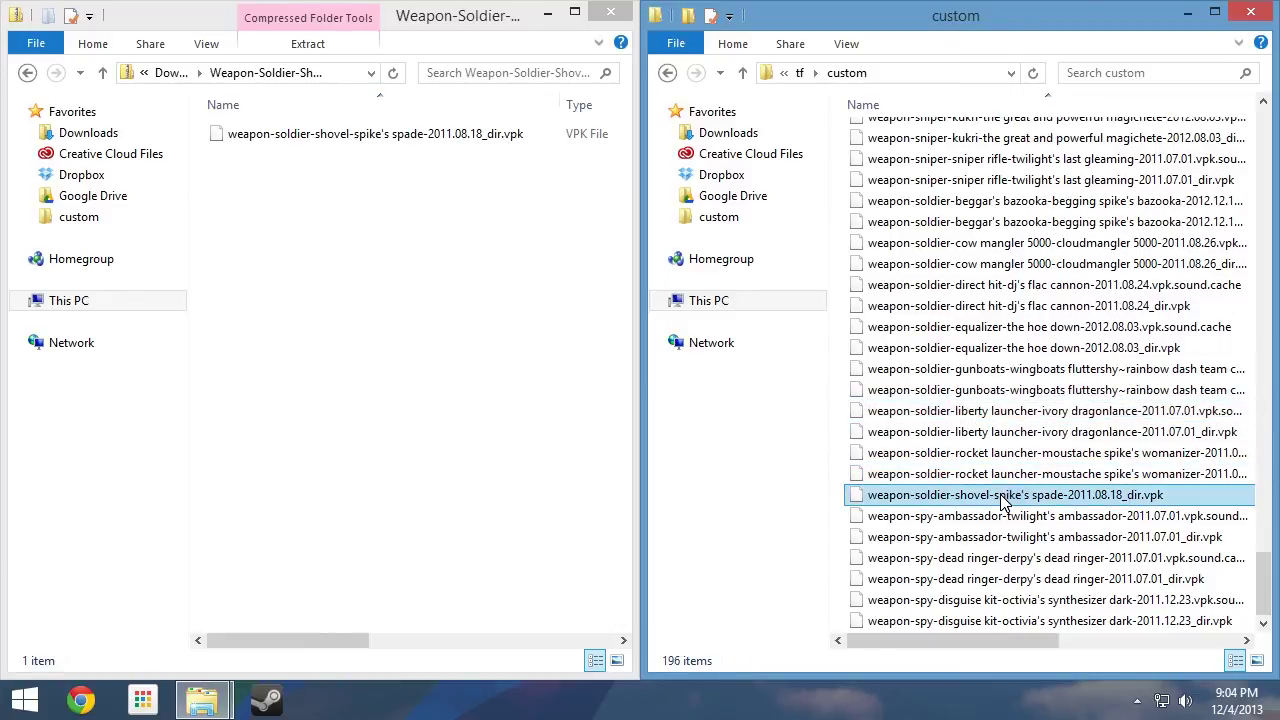
right_click(1003, 497)
left_click(995, 430)
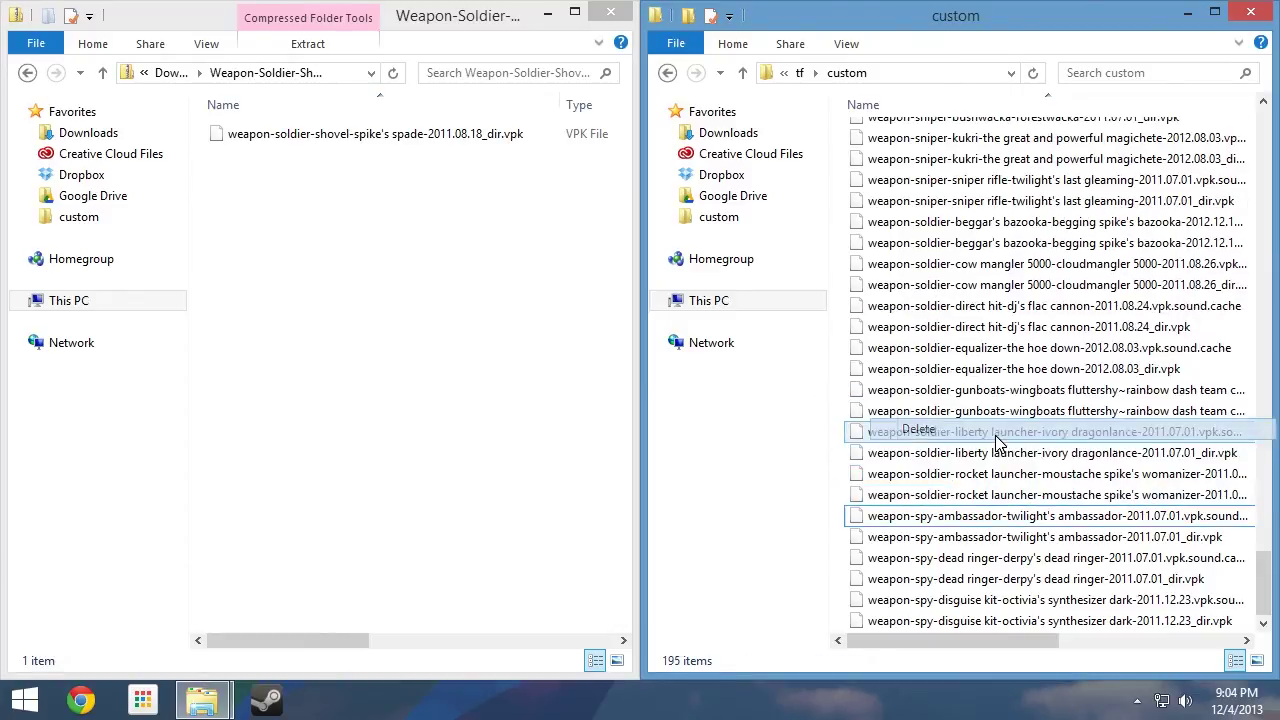
left_click(995, 440)
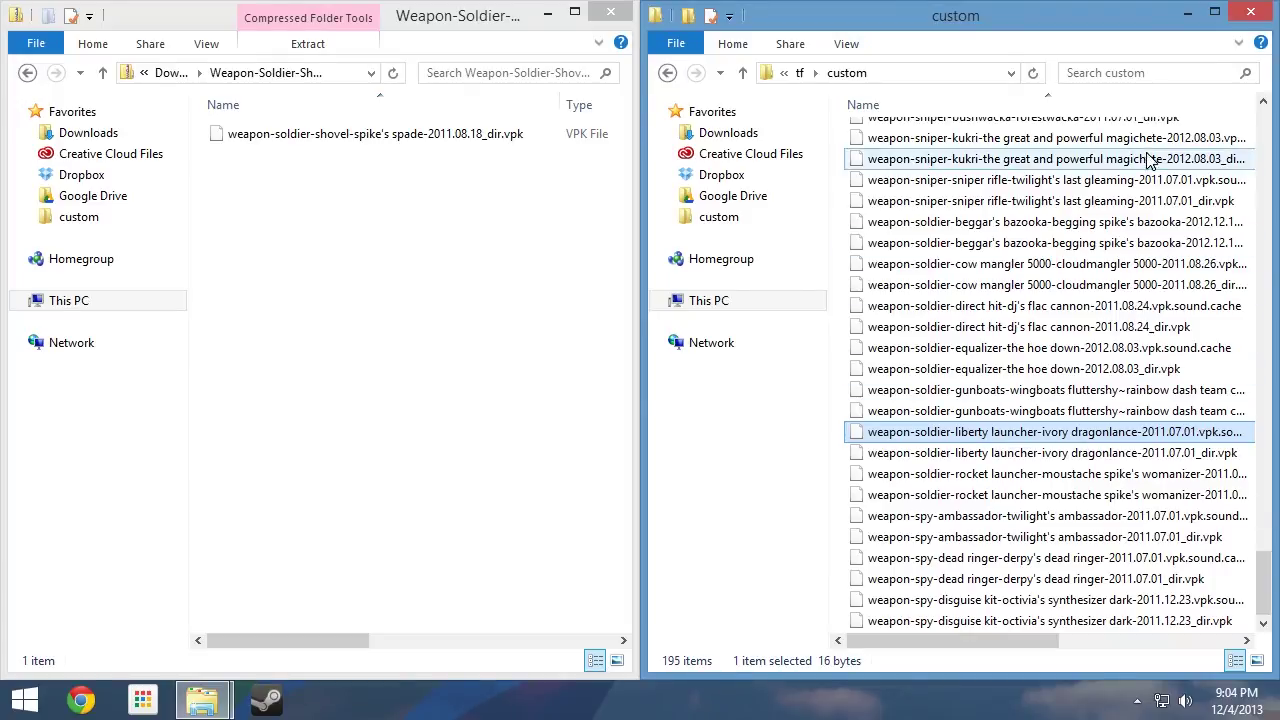
Maximize the custom folder window and widen its Name column enough for the full file names.
left_click(1215, 12)
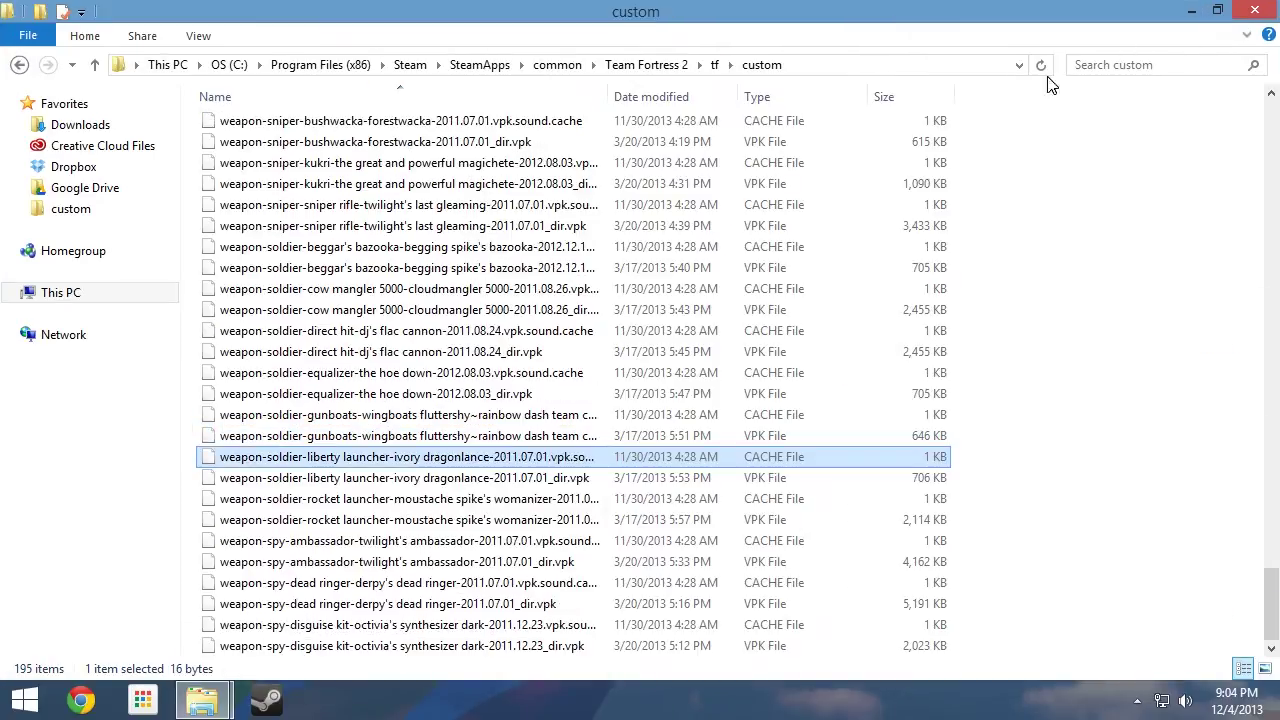
left_click_drag(606, 97, 938, 101)
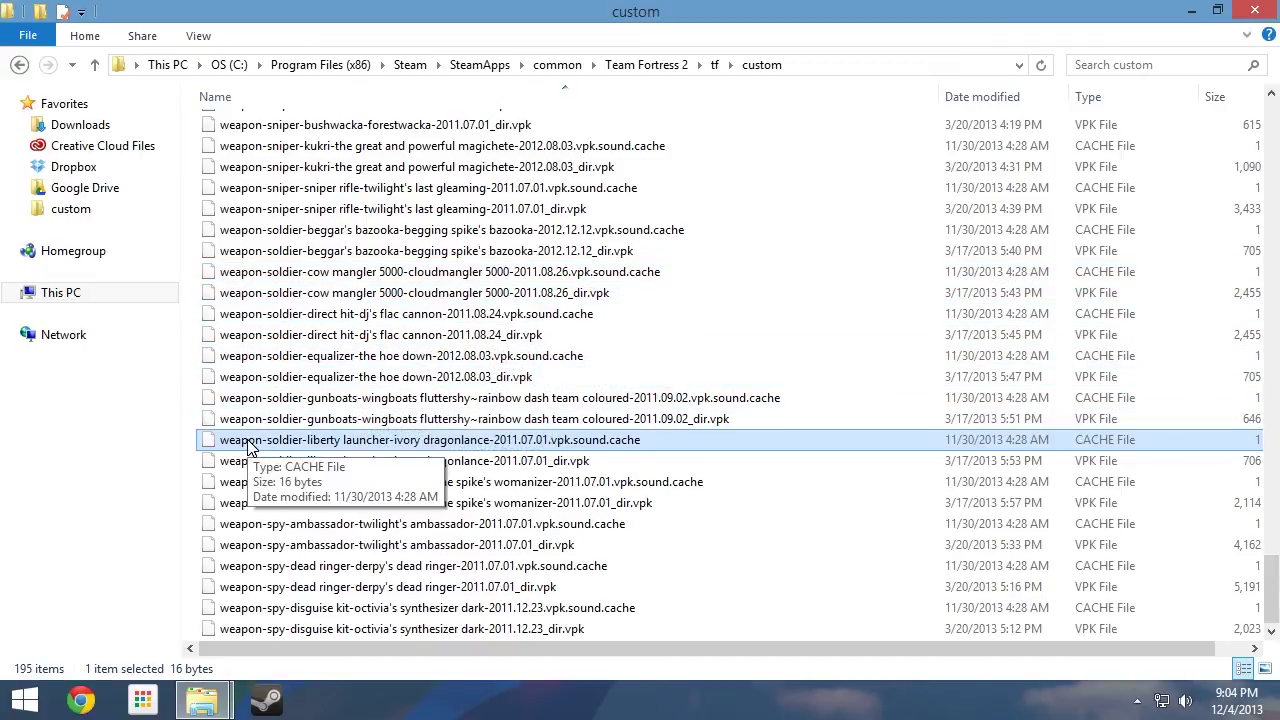
Find the scout wonderbolt~shadowbolt wind guards files and examine the earbuds, planeswalker goggles and summer shades cache entries.
scroll(245, 445, "up", 15)
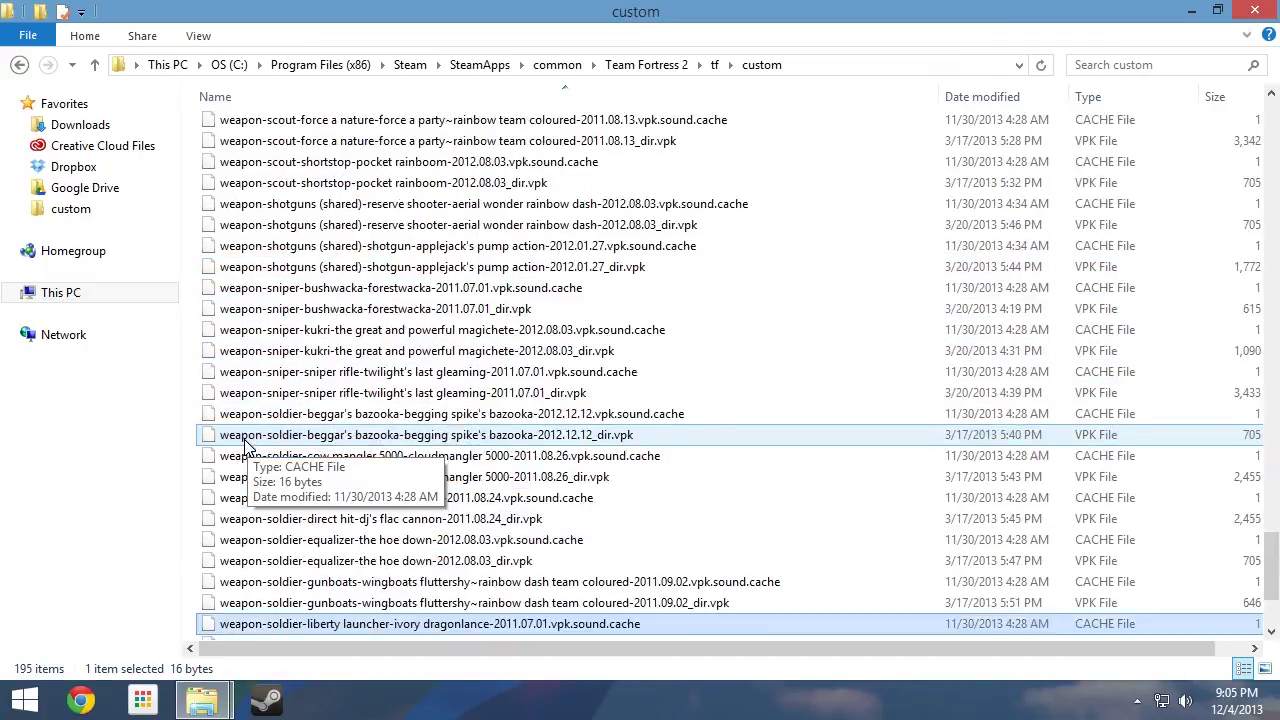
scroll(245, 445, "up", 6)
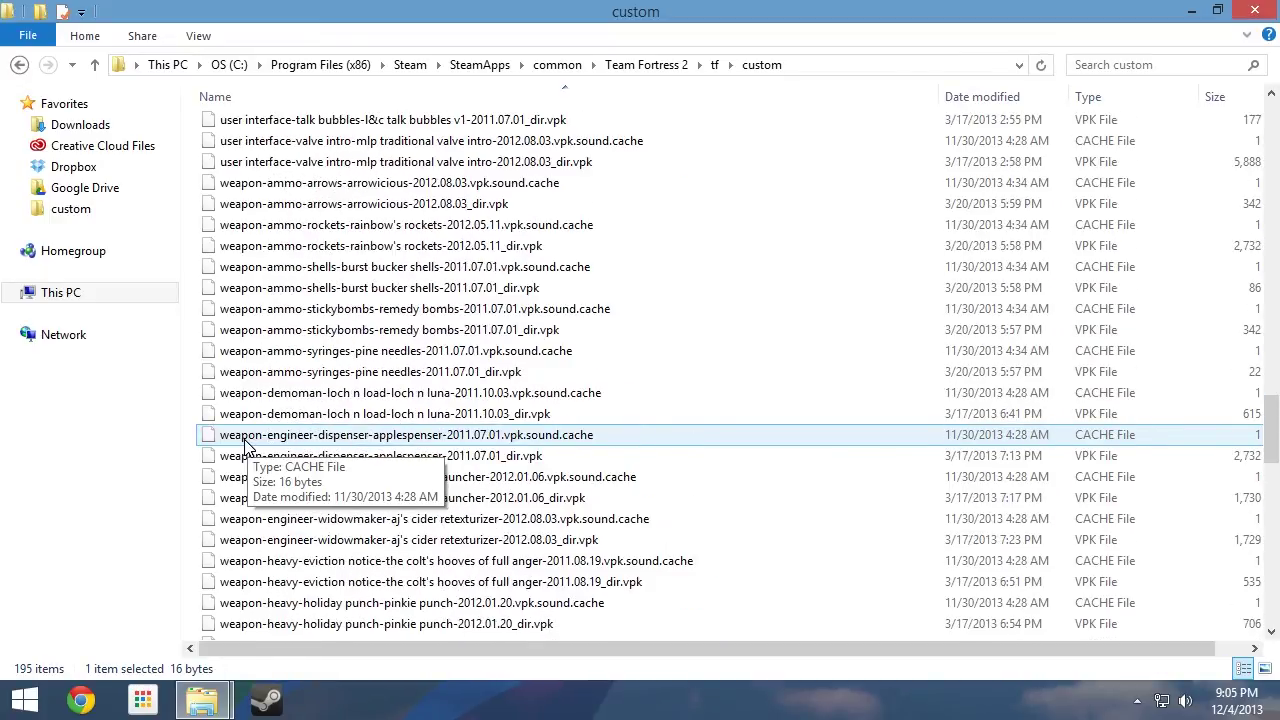
scroll(280, 380, "up", 2)
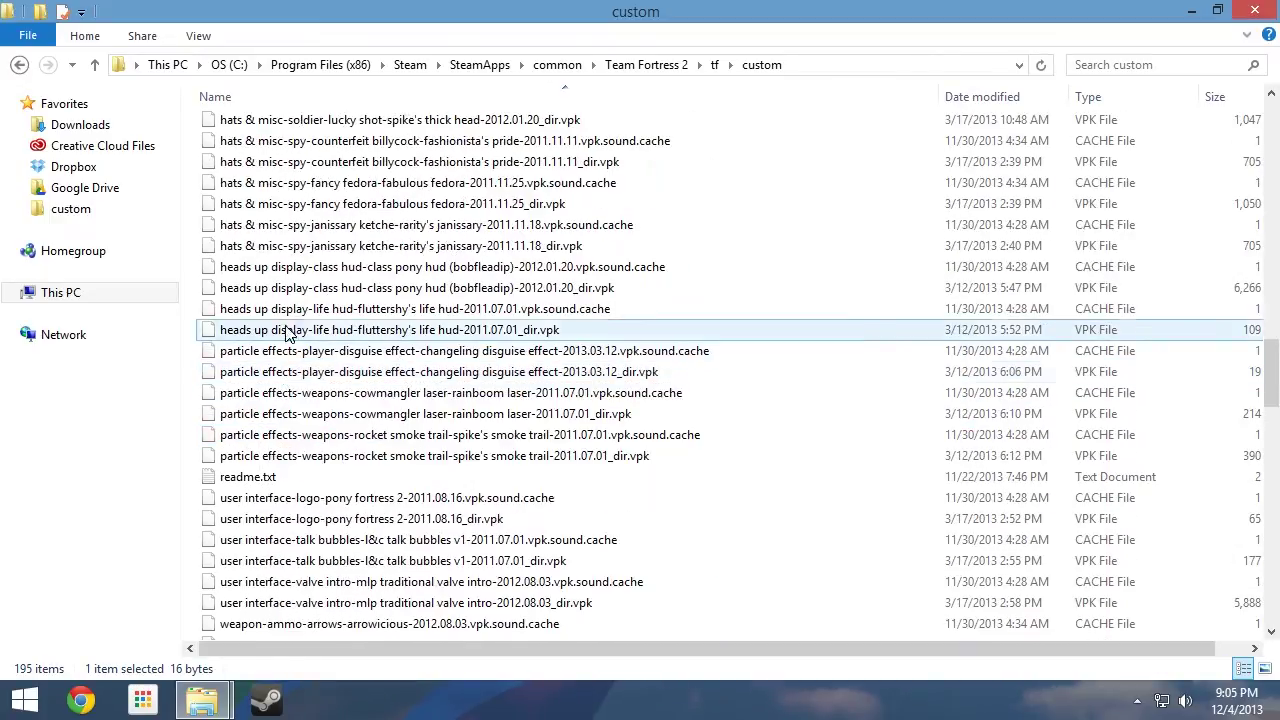
scroll(280, 250, "up", 8)
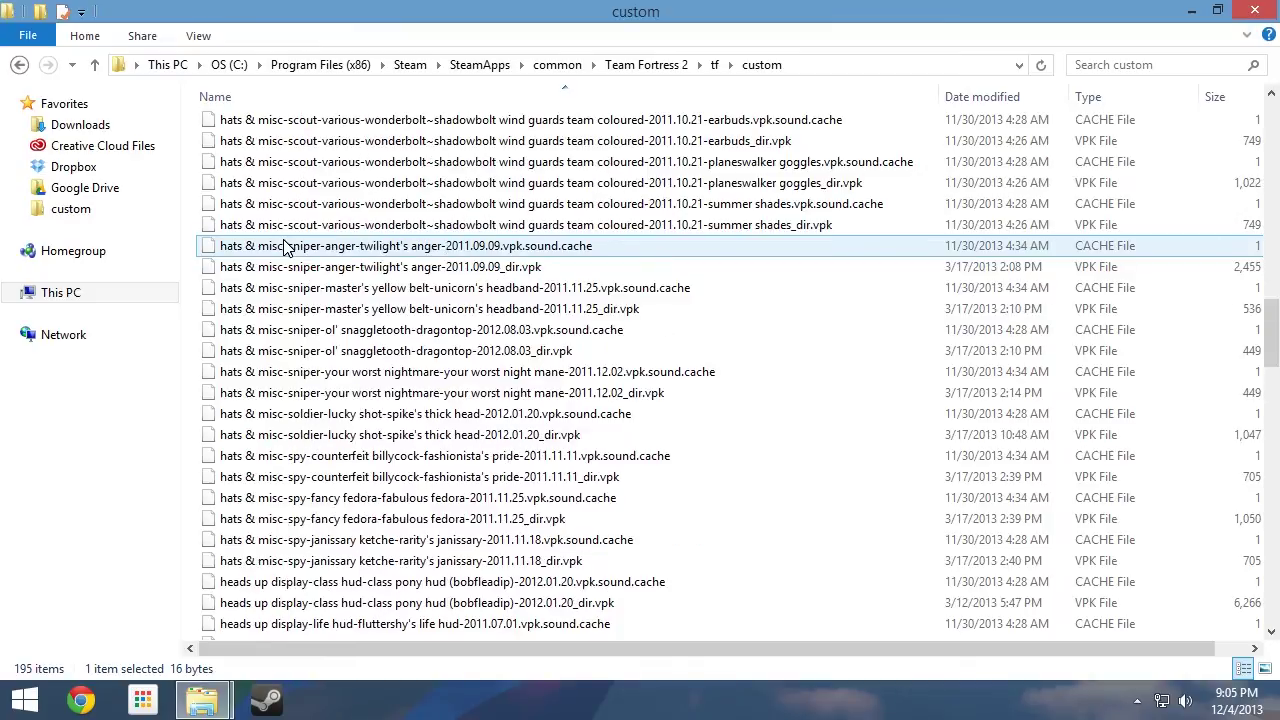
scroll(313, 247, "up", 1)
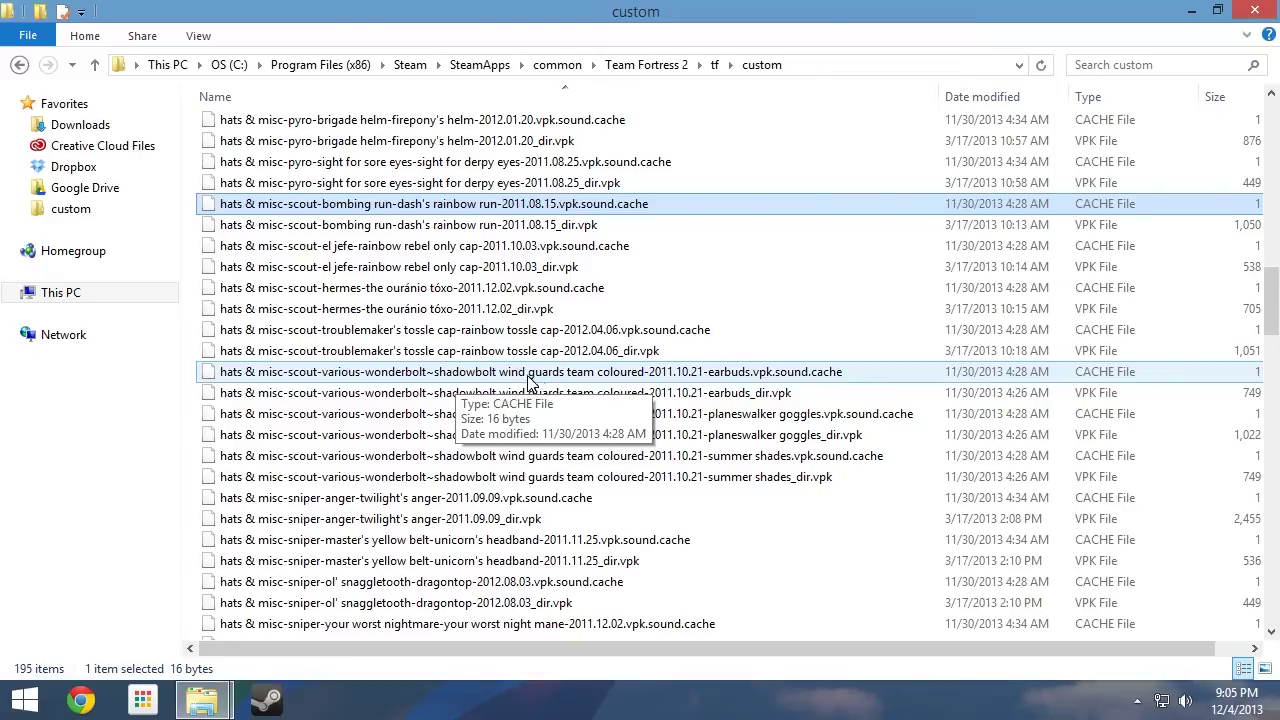
left_click(688, 376)
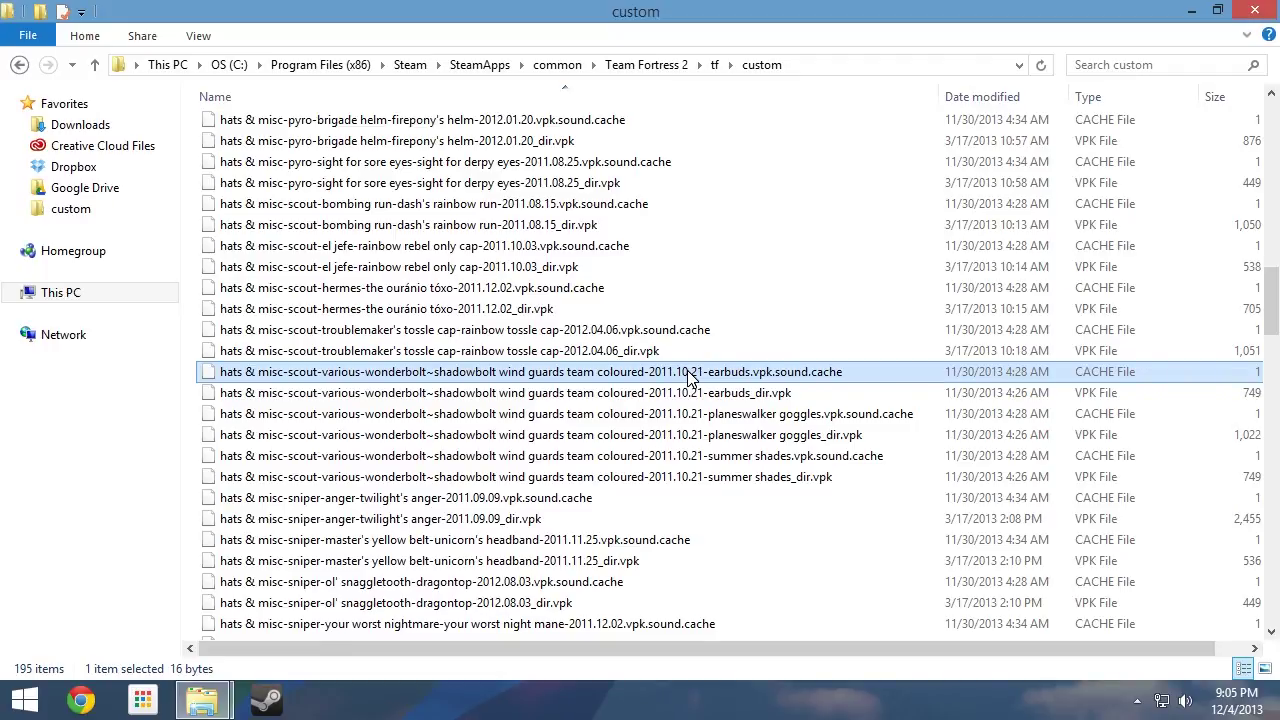
left_click(738, 414)
left_click(733, 456)
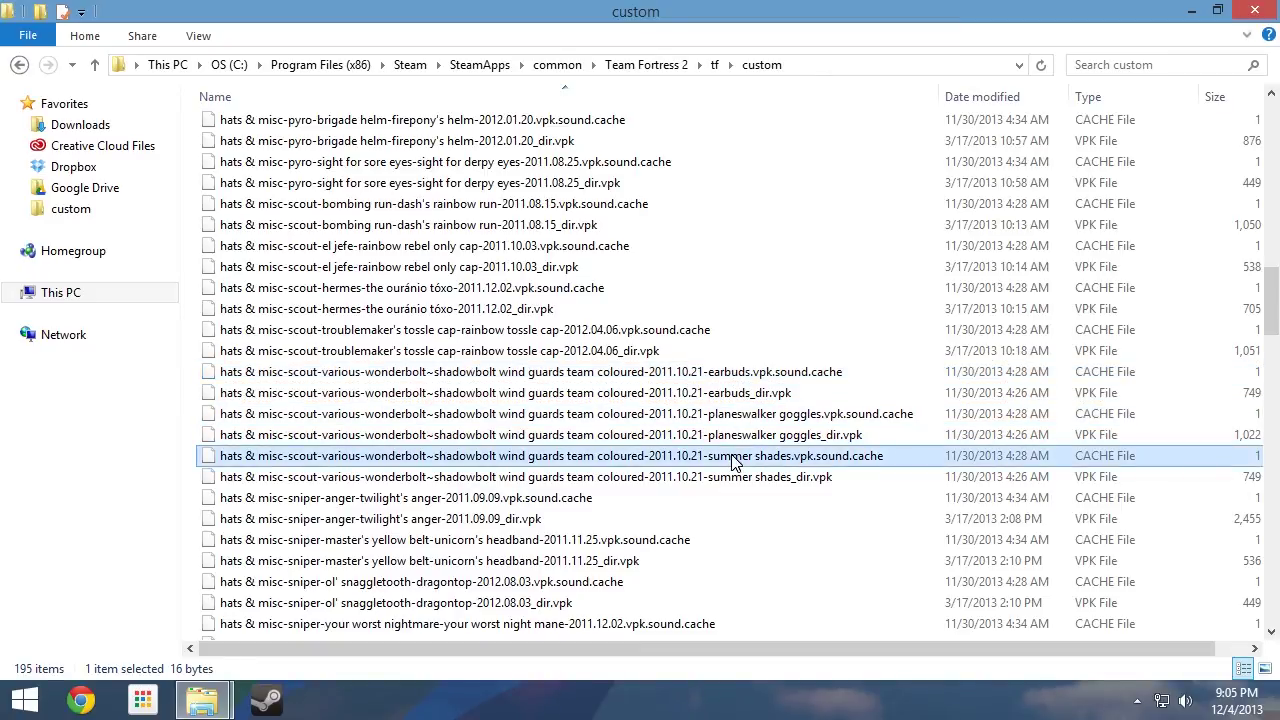
Delete all six scout wonderbolt~shadowbolt wind guards files: the cache and _dir.vpk files for earbuds, planeswalker goggles and summer shades.
left_click(734, 374)
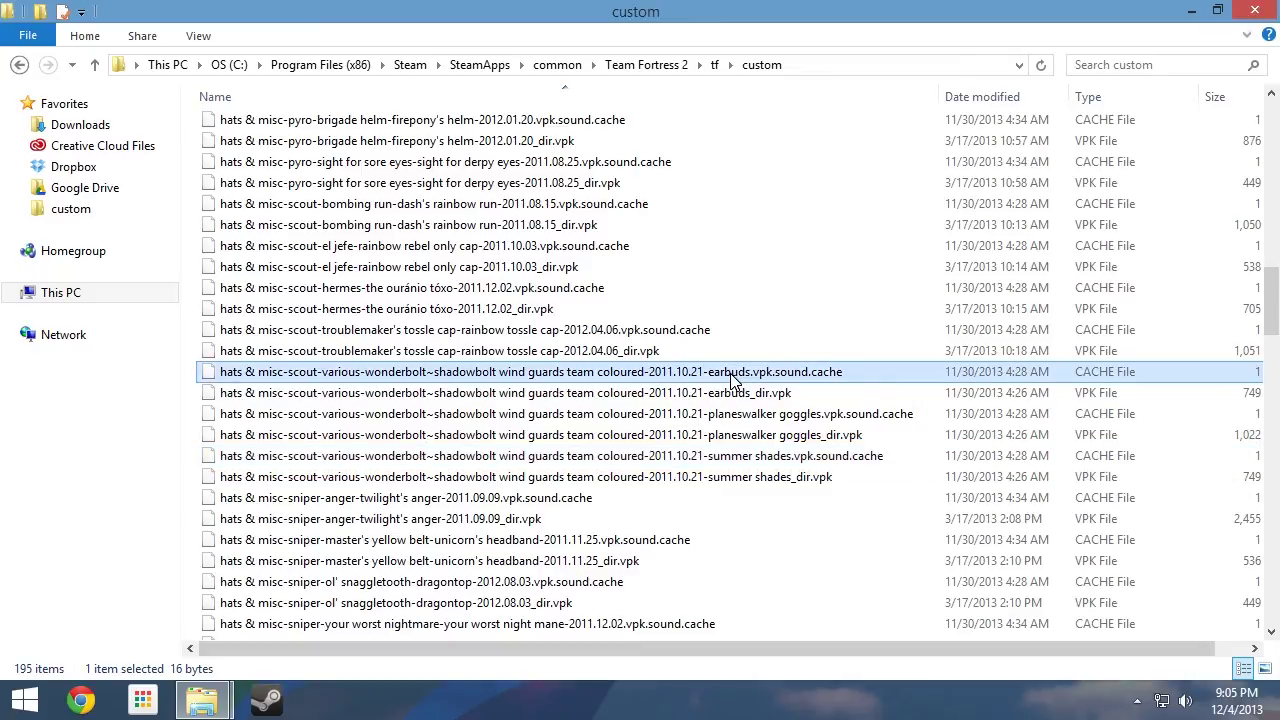
right_click(734, 374)
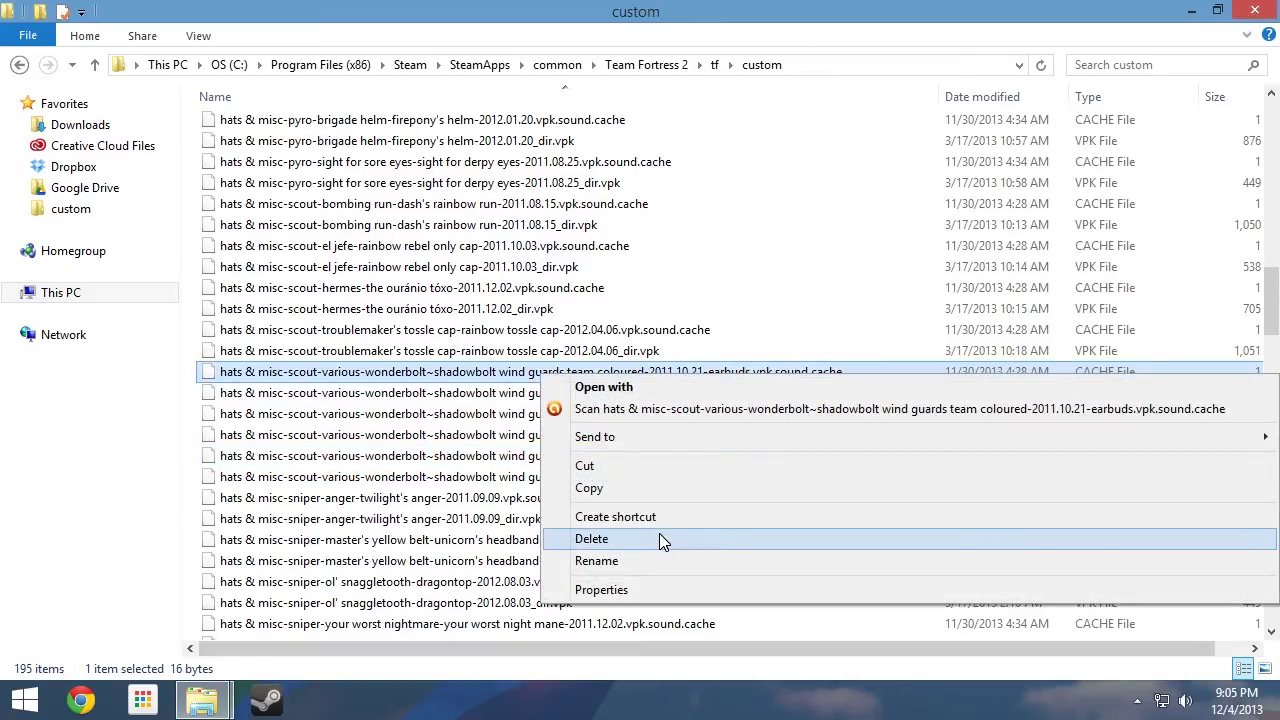
left_click(660, 534)
left_click(725, 373)
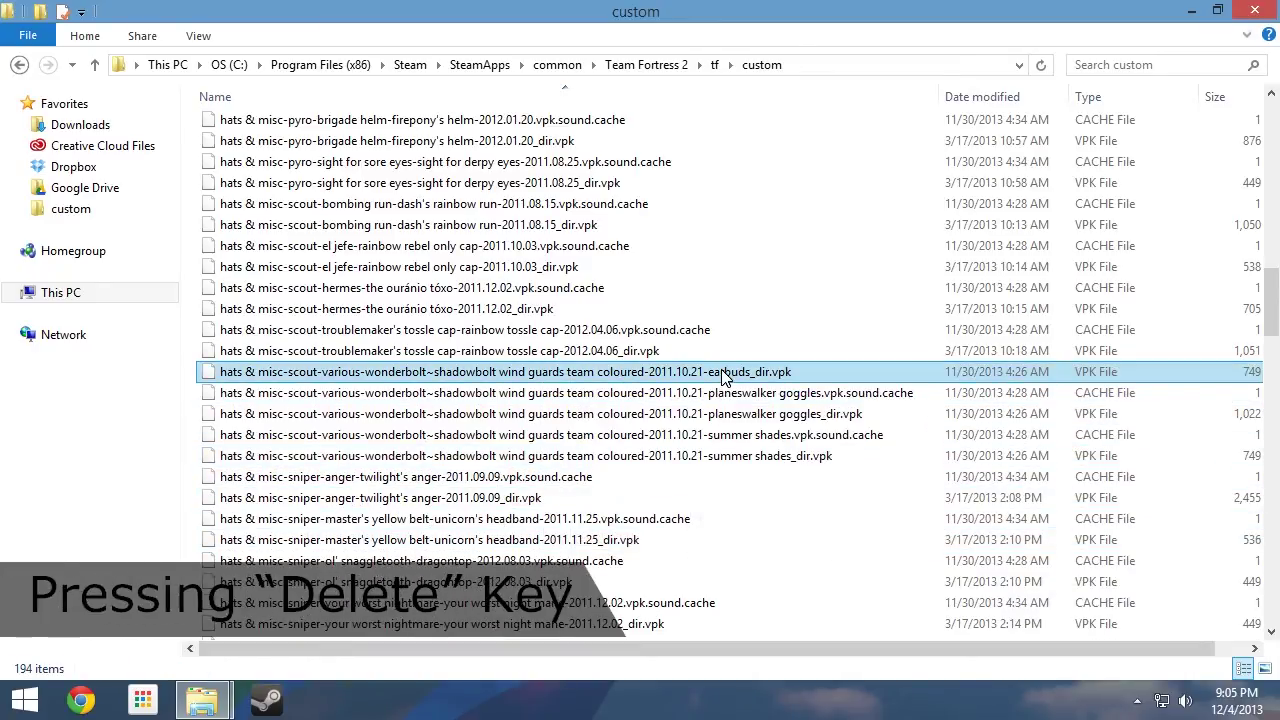
key("Delete")
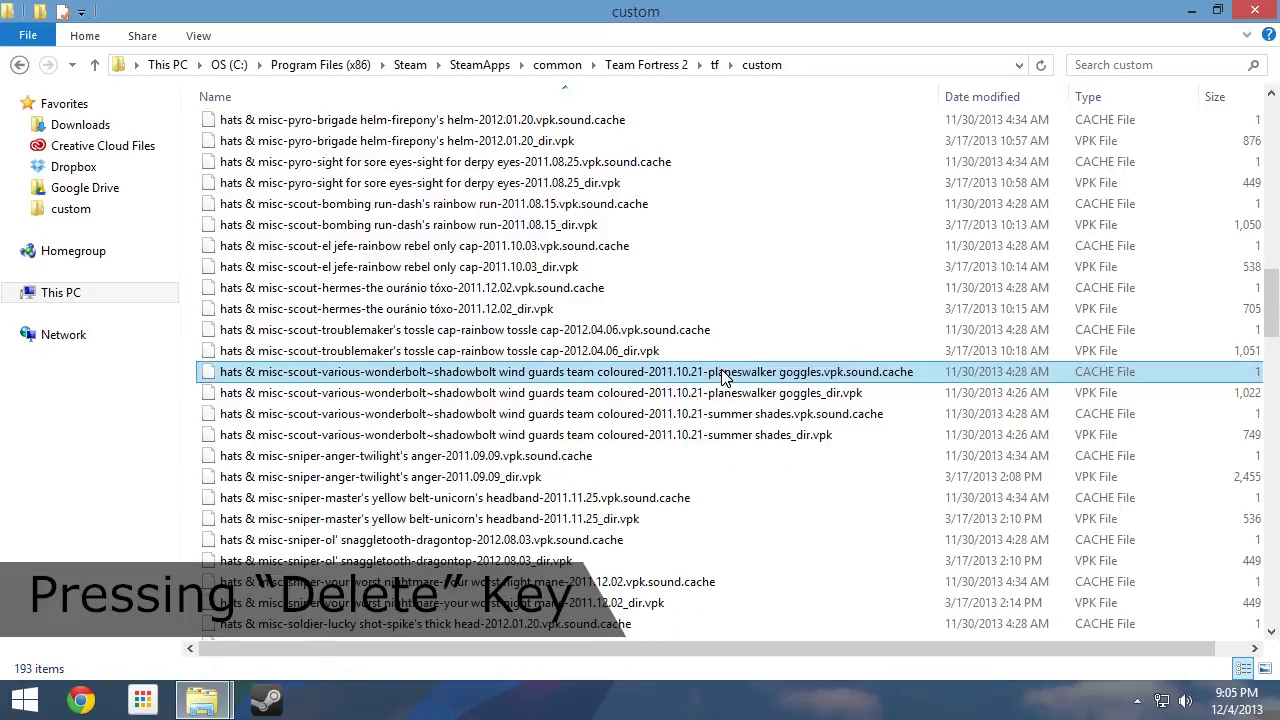
key("Delete")
key("Delete")
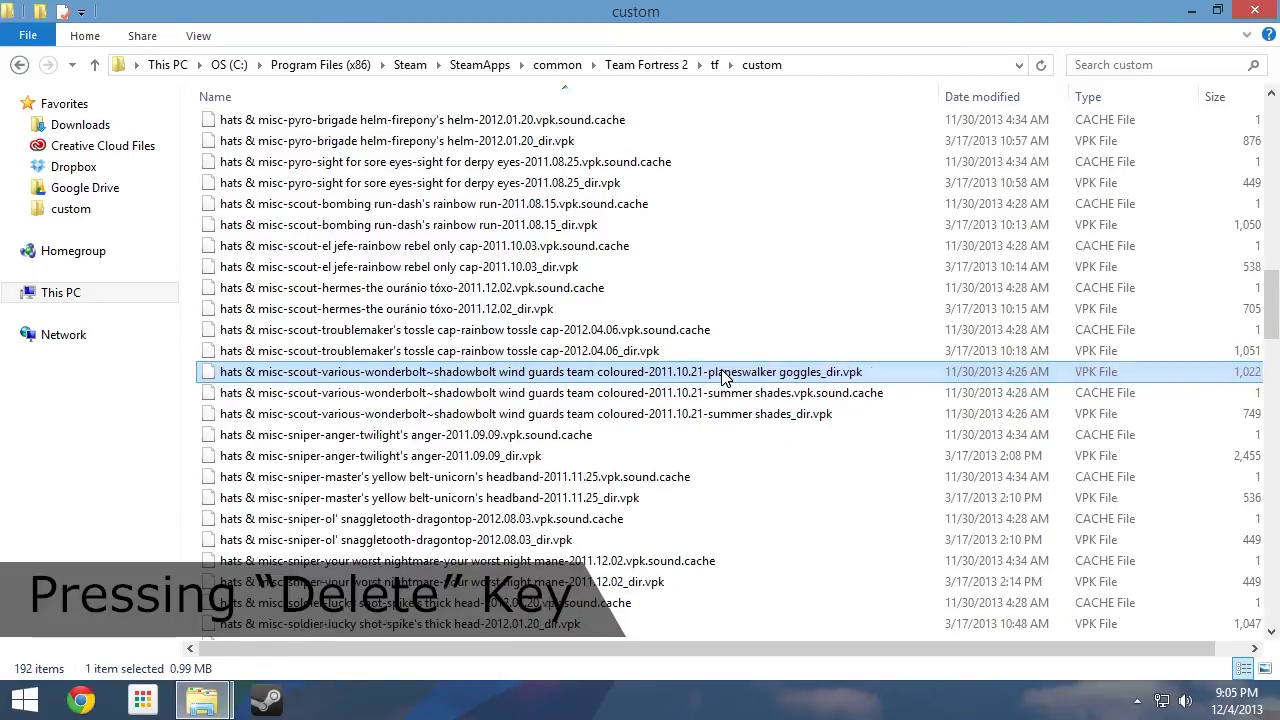
key("Delete")
key("Delete")
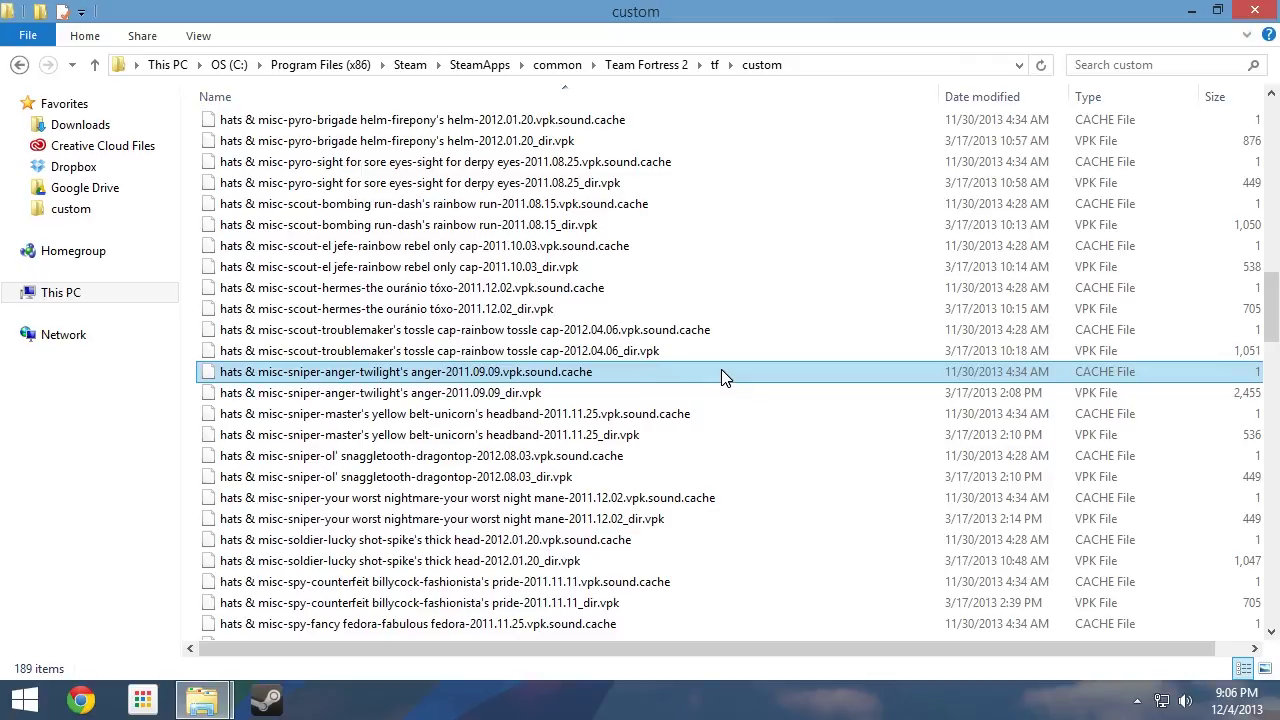
Search the custom folder for "pony books".
left_click(721, 371, "ctrl")
left_click(1108, 65)
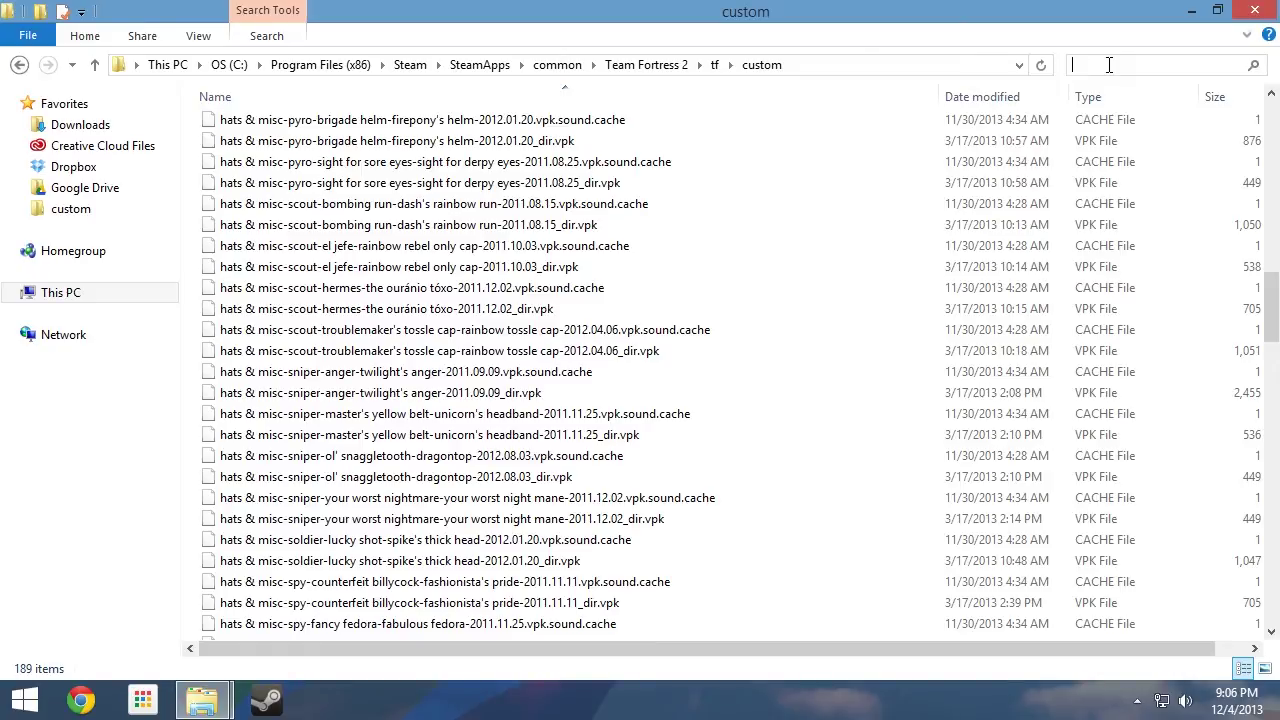
type("pony books")
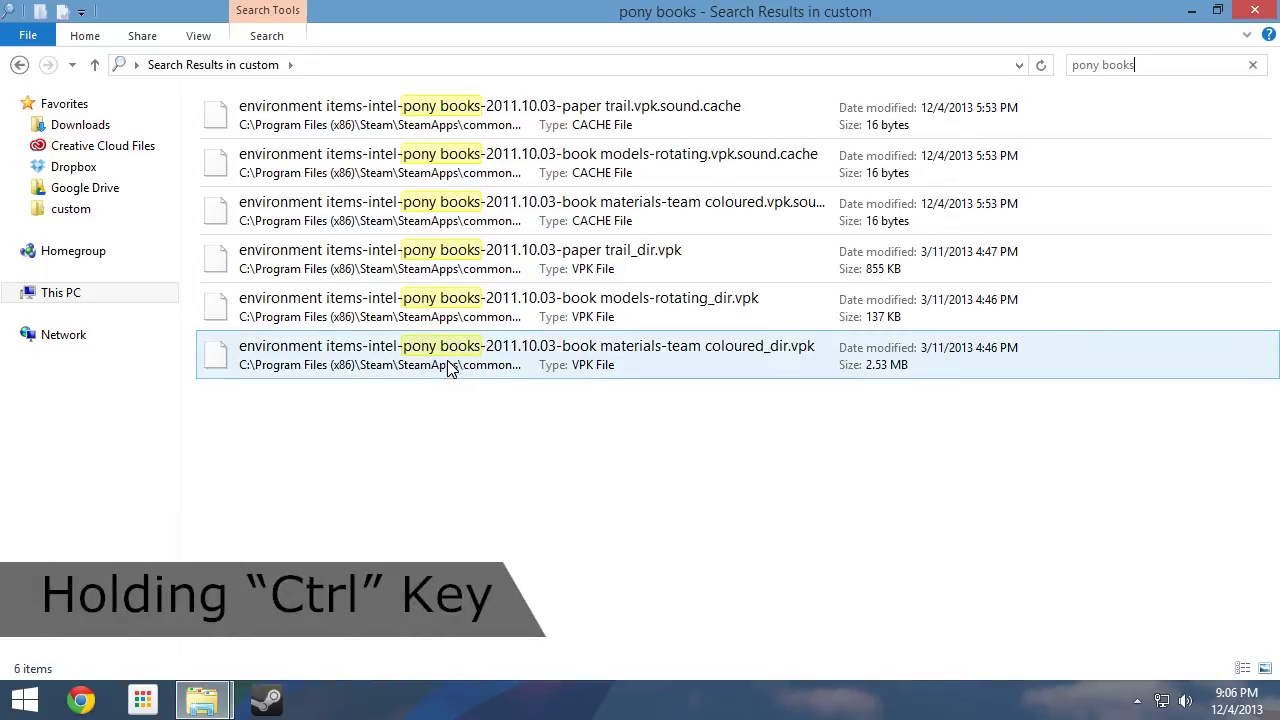
Delete all six environment items-intel-pony books files: the cache and _dir.vpk files for paper trail, book models-rotating and book materials-team coloured.
left_click(449, 352, "ctrl")
left_click(451, 316, "ctrl")
left_click(463, 272, "ctrl")
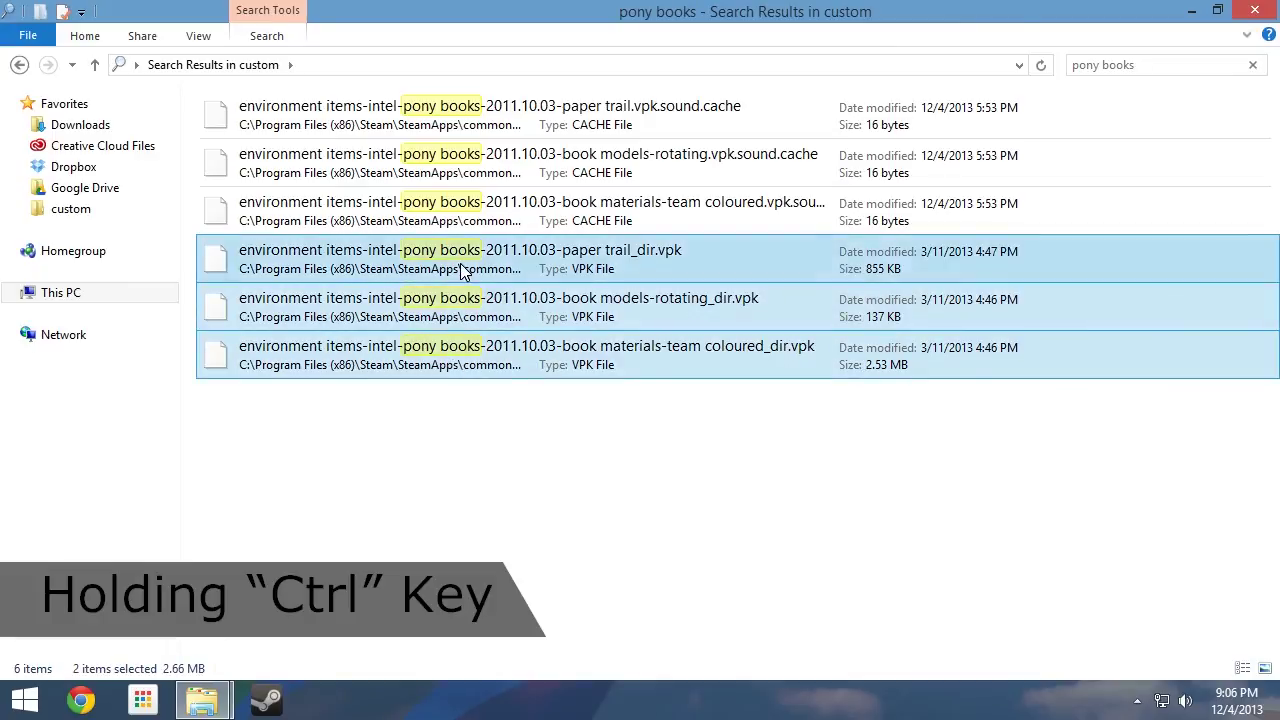
left_click(466, 224, "ctrl")
left_click(470, 170, "ctrl")
left_click(476, 122, "ctrl")
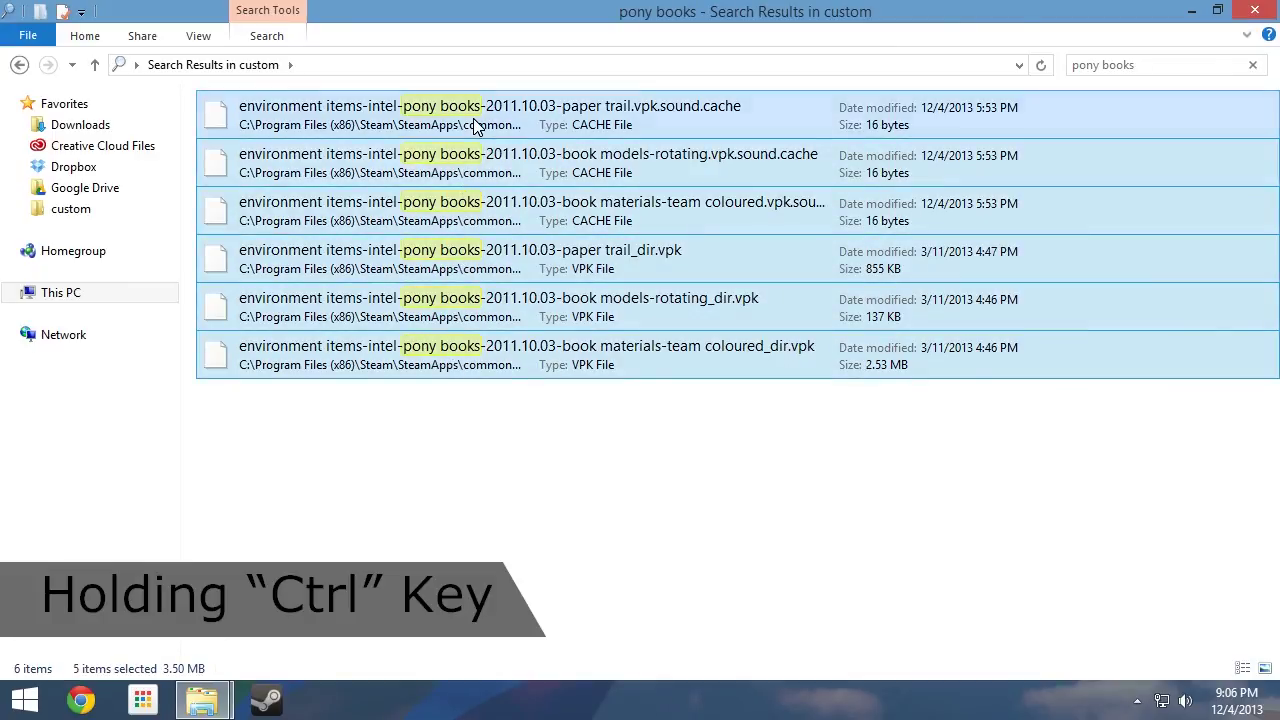
right_click(476, 122)
left_click(529, 264)
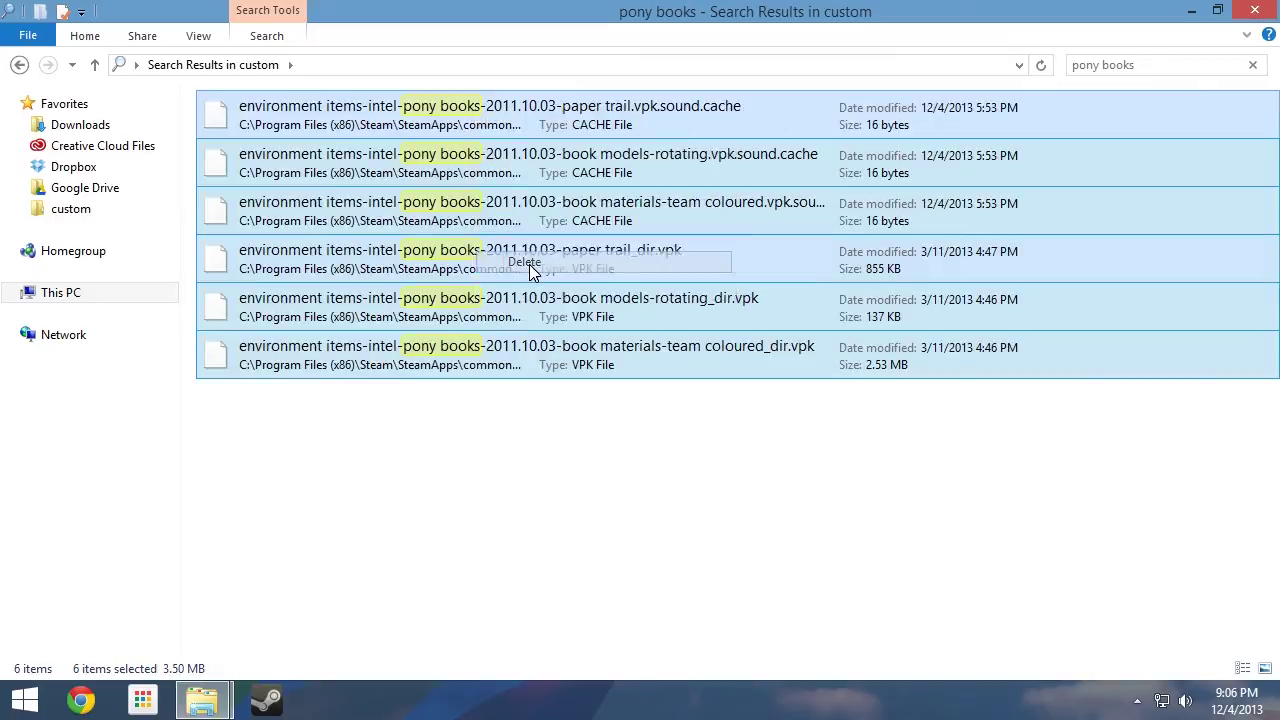
Return to the full custom folder listing and check the environment items entries, selecting the weapons locker-muffin locker-2011.07.01_dir.vpk file.
left_click(19, 66)
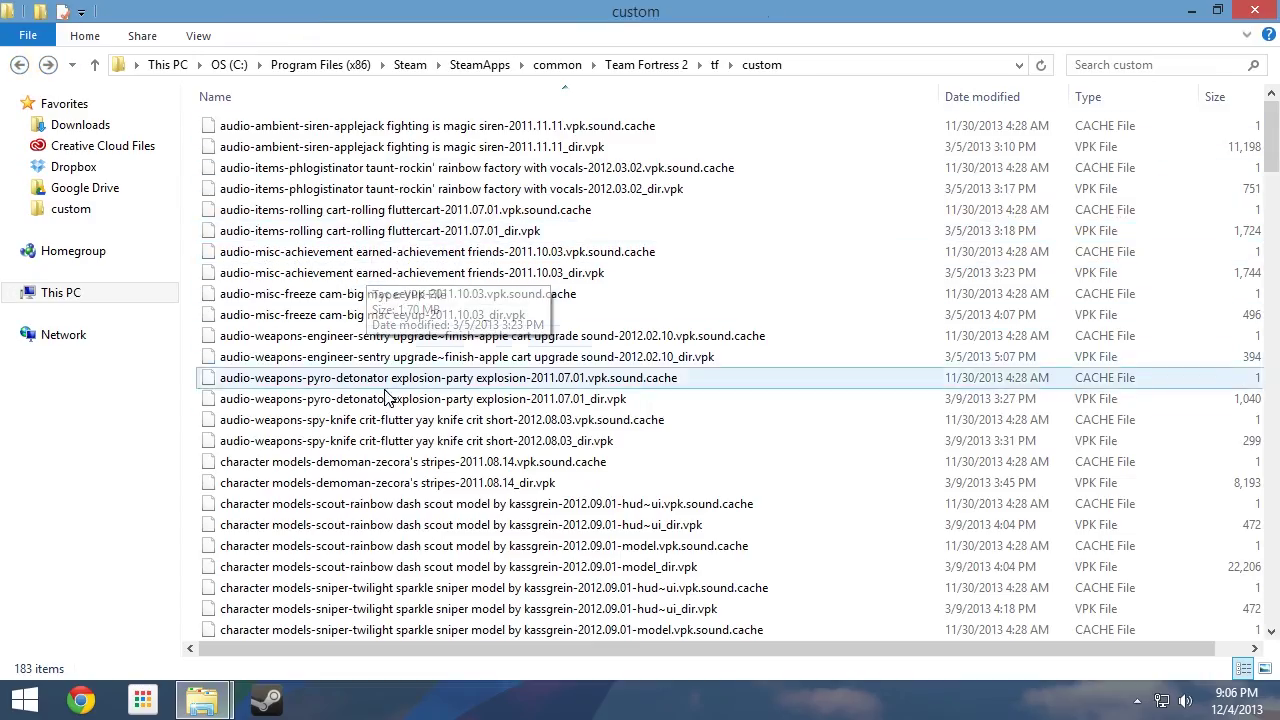
scroll(385, 368, "down", 5)
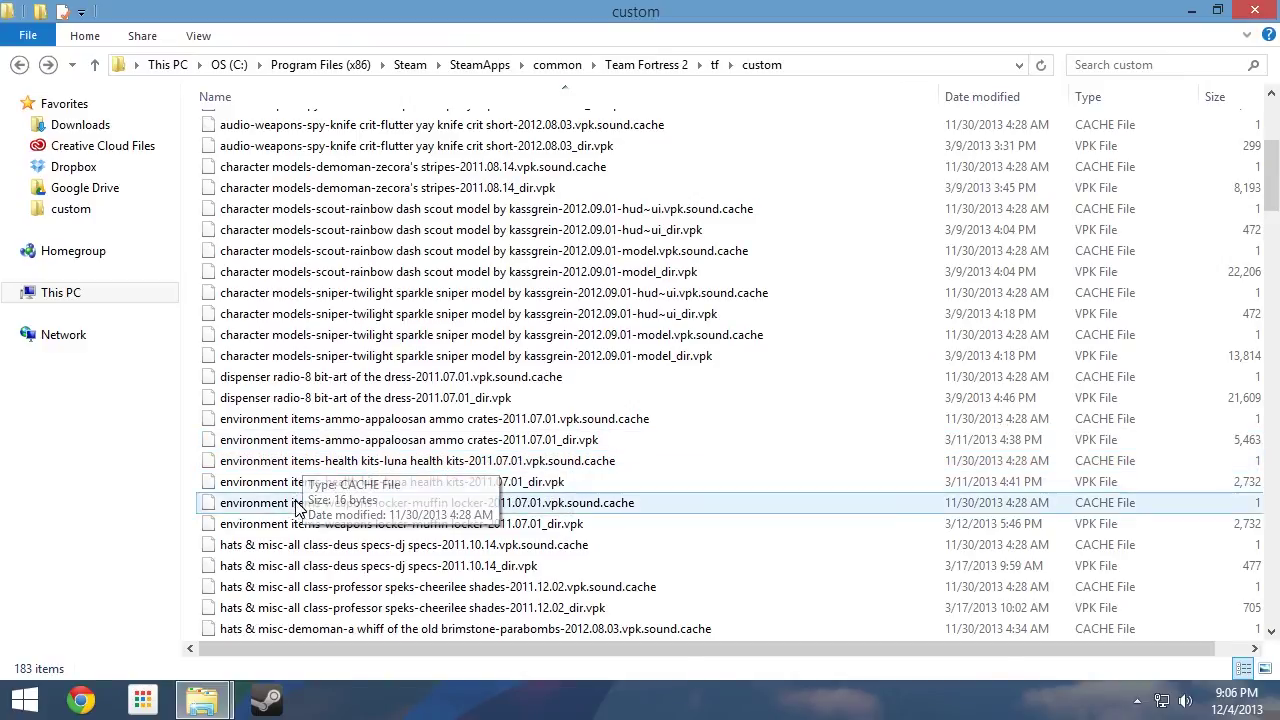
left_click(308, 528)
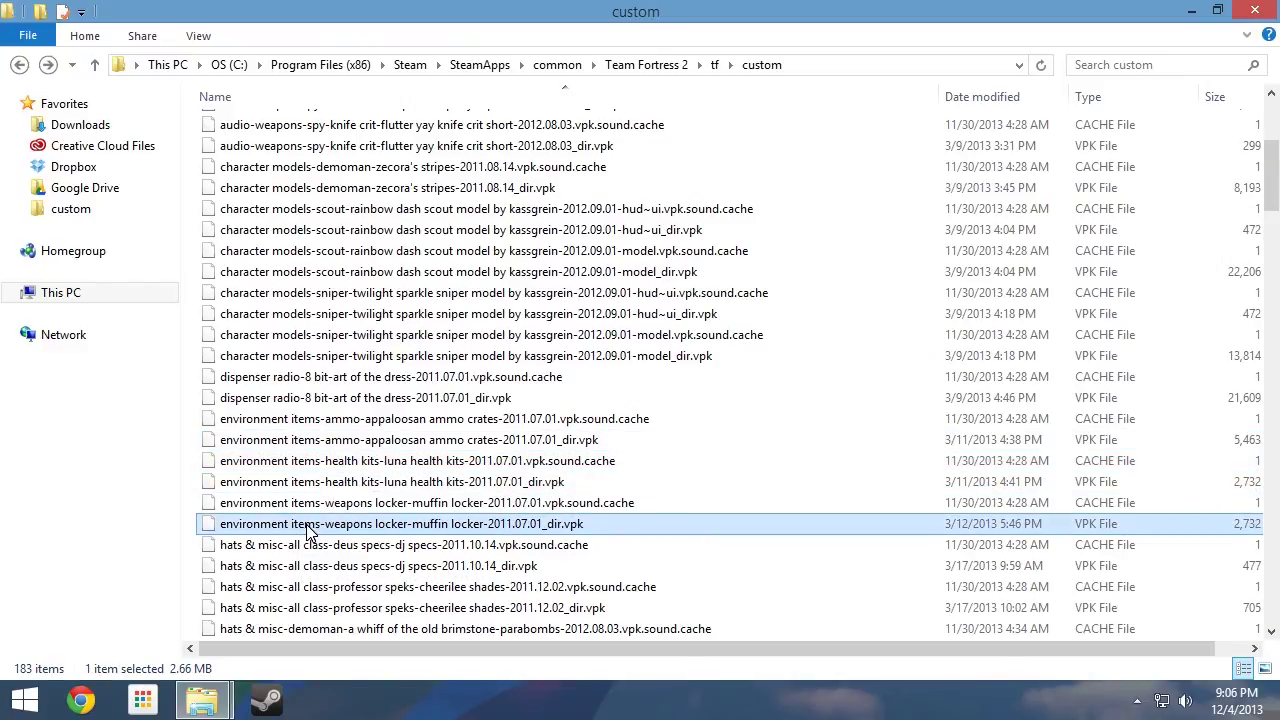